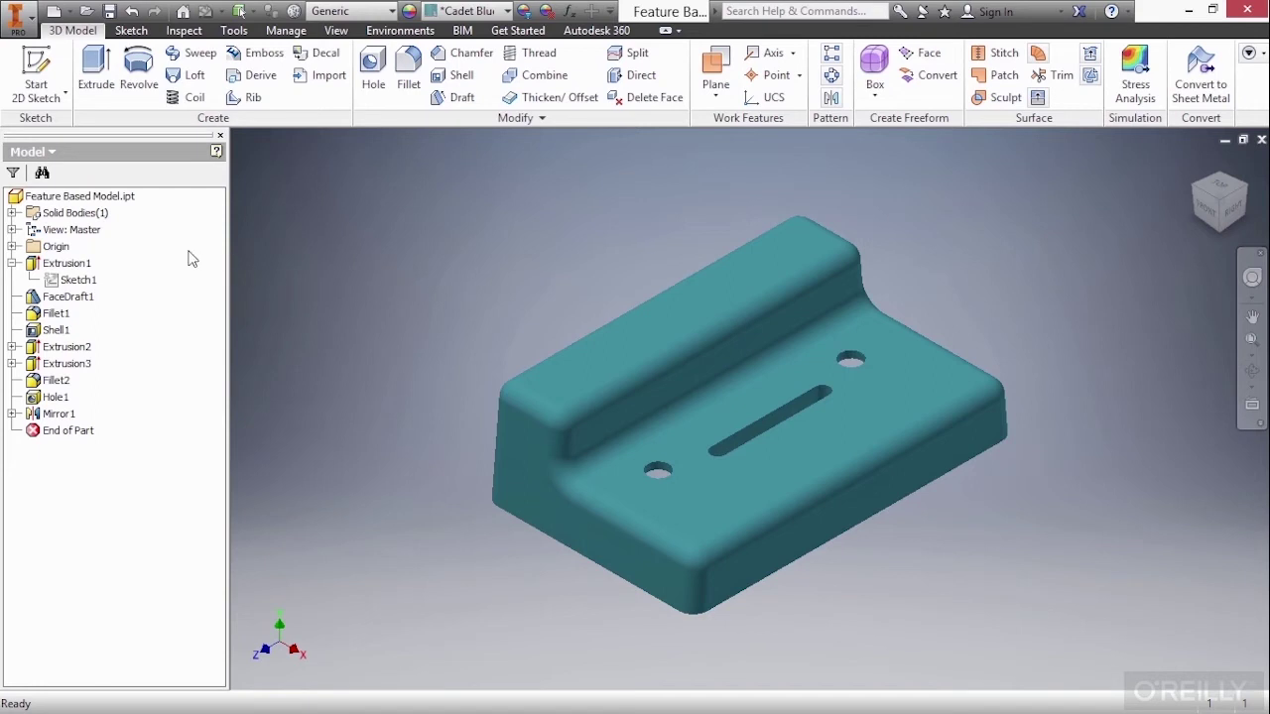
Step: Highlight the part in the model browser and look through the default planes, axes and center point in the Origin folder
{"action": "left_click", "coordinate": [80, 196]}
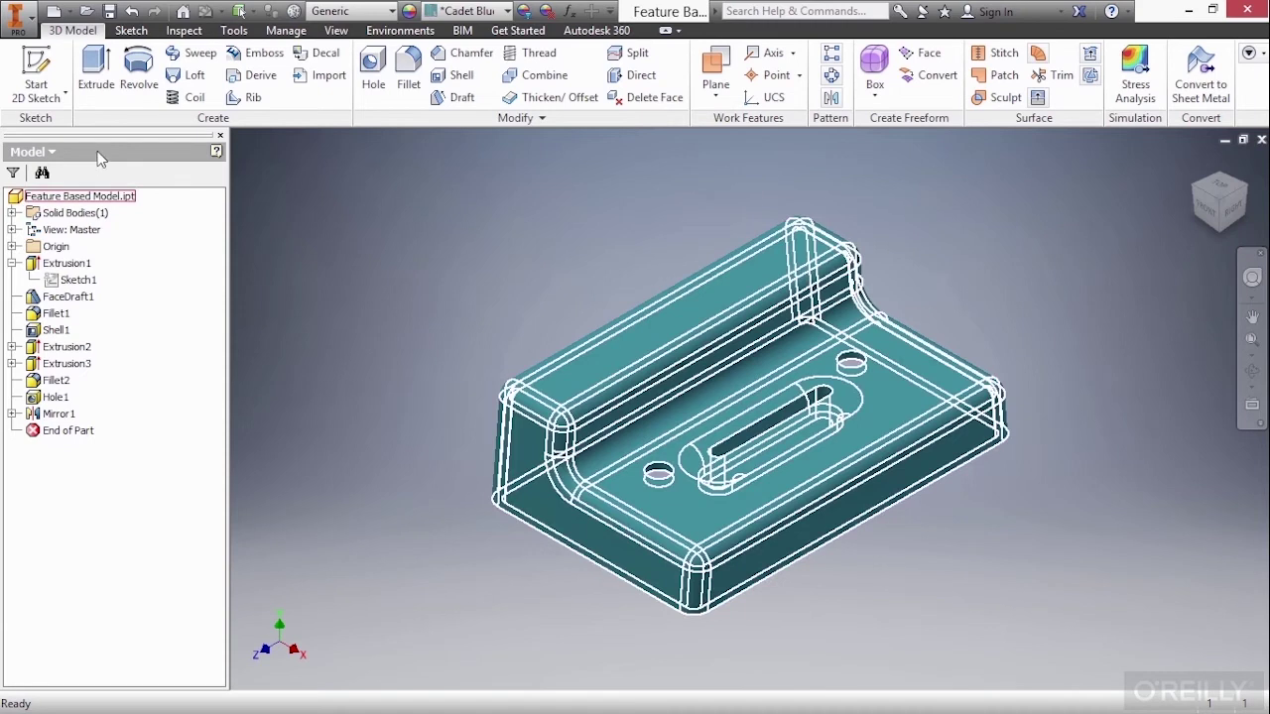
{"action": "key", "text": "Escape"}
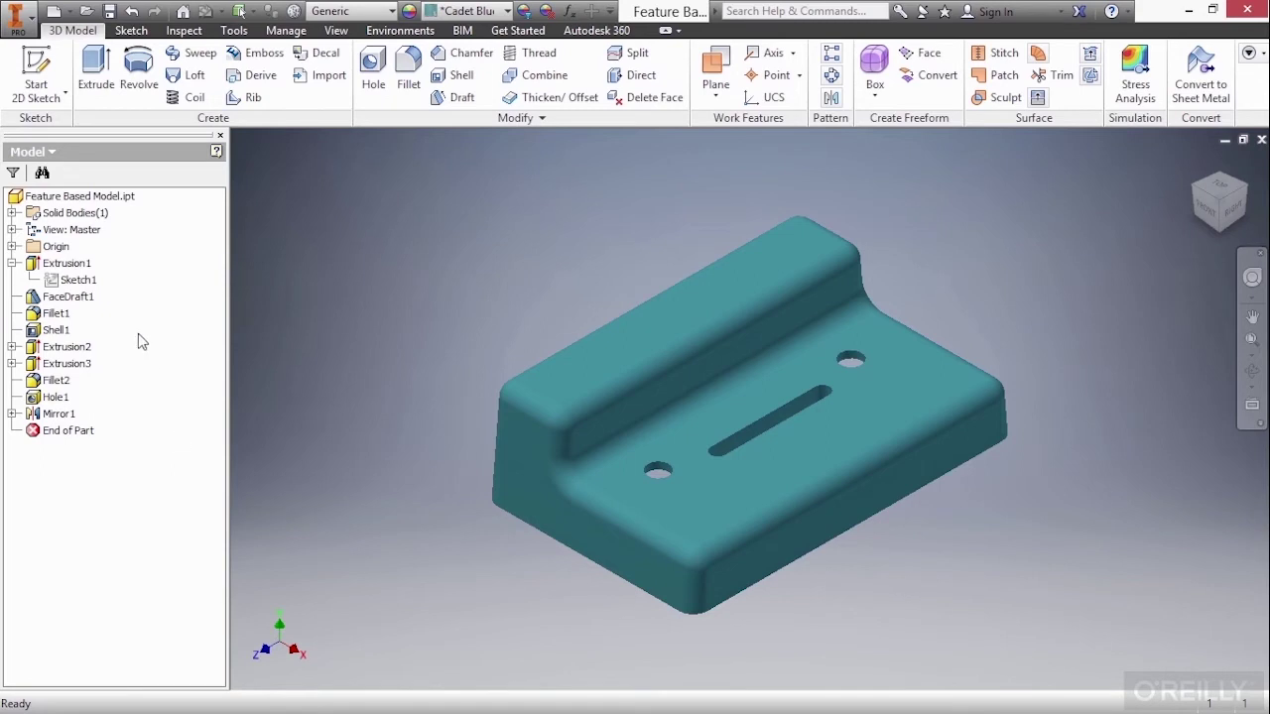
{"action": "left_click", "coordinate": [11, 247]}
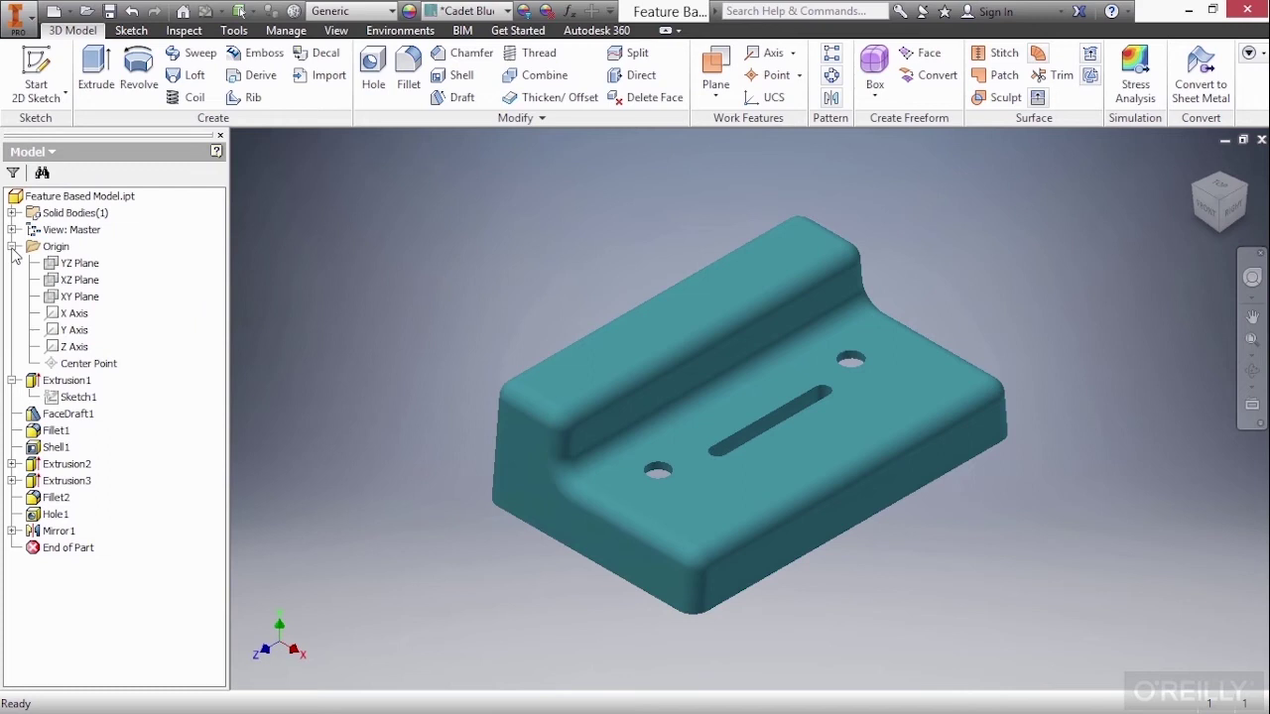
{"action": "left_click", "coordinate": [12, 247]}
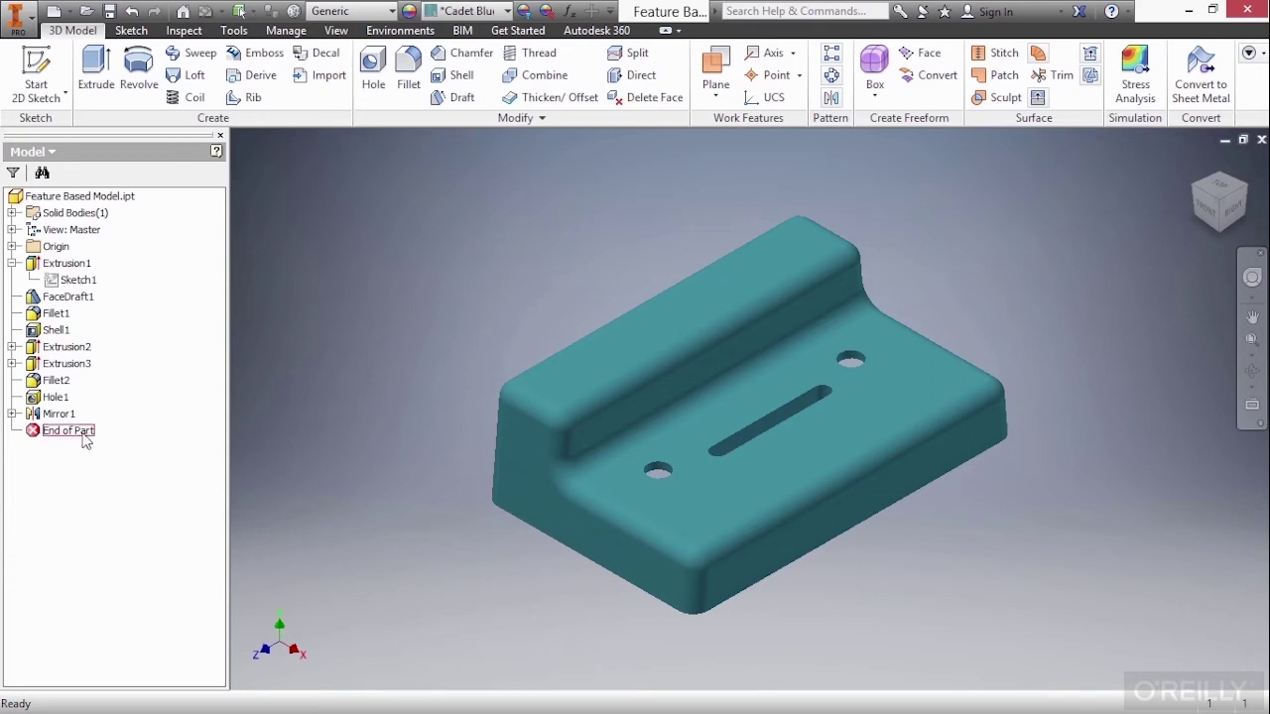
Step: Roll the part back to Extrusion1, advance the End of Part marker through FaceDraft1, Fillet1 and Shell1, and inspect the hollowed underside
{"action": "mouse_move", "coordinate": [86, 437]}
{"action": "left_mouse_down"}
{"action": "mouse_move", "coordinate": [87, 260]}
{"action": "mouse_move", "coordinate": [91, 363]}
{"action": "mouse_move", "coordinate": [91, 298]}
{"action": "left_mouse_up"}
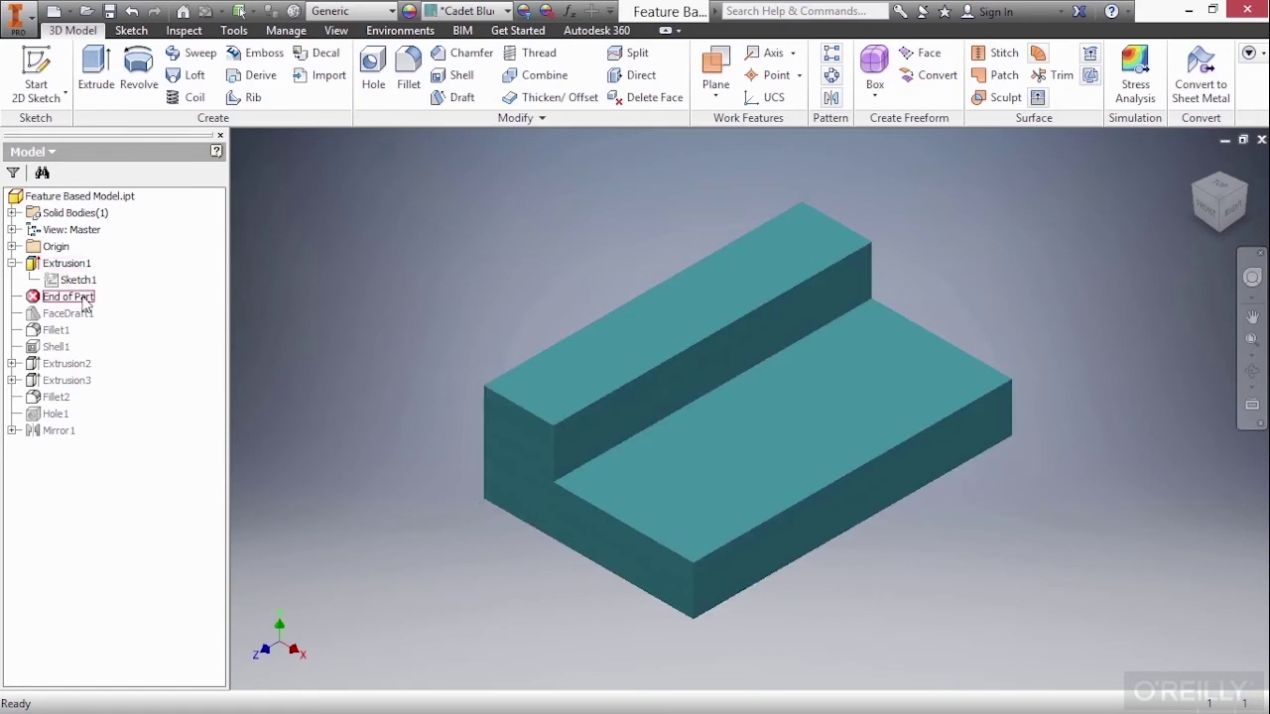
{"action": "left_click_drag", "start_coordinate": [86, 304], "coordinate": [79, 315]}
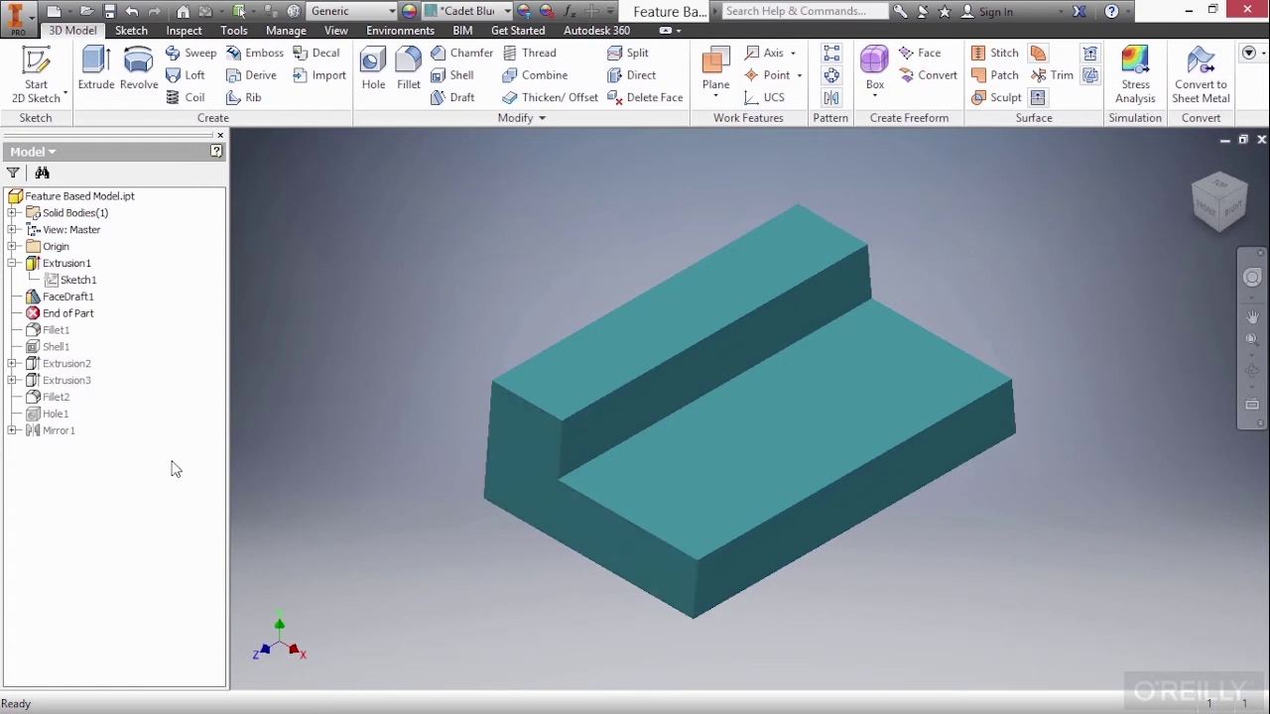
{"action": "left_click_drag", "start_coordinate": [84, 314], "coordinate": [76, 343]}
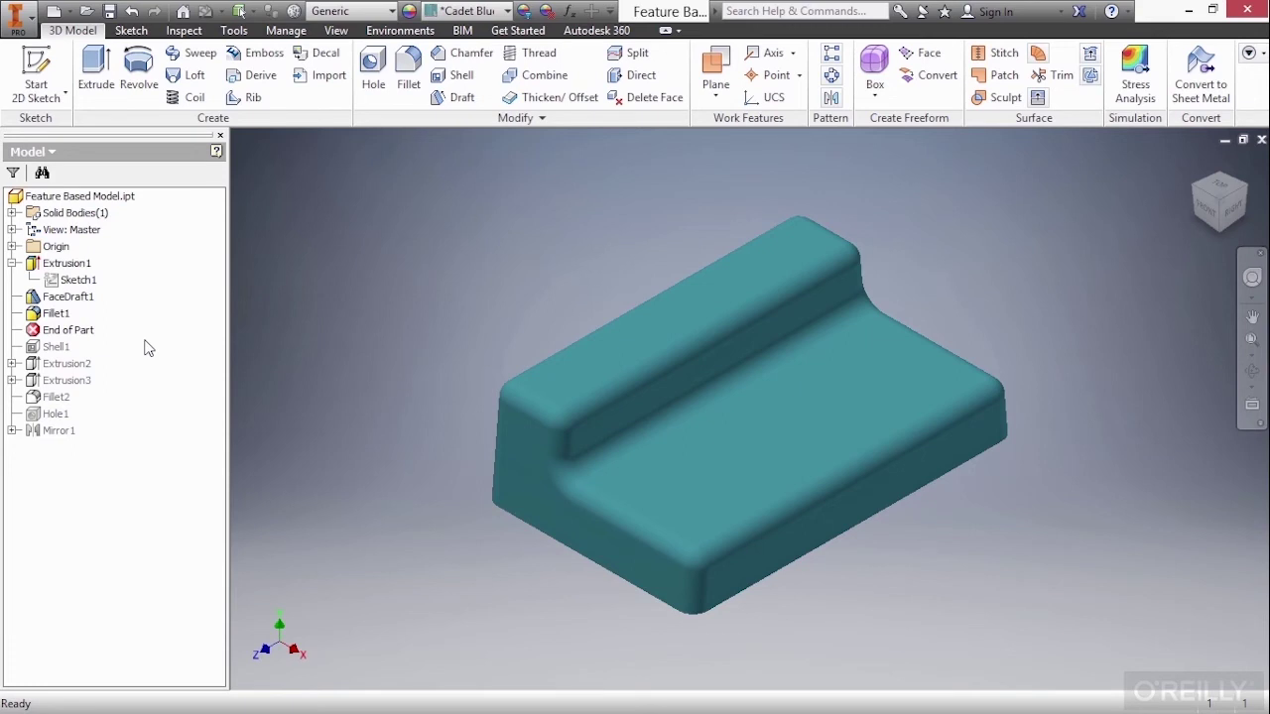
{"action": "left_click_drag", "start_coordinate": [81, 335], "coordinate": [84, 354]}
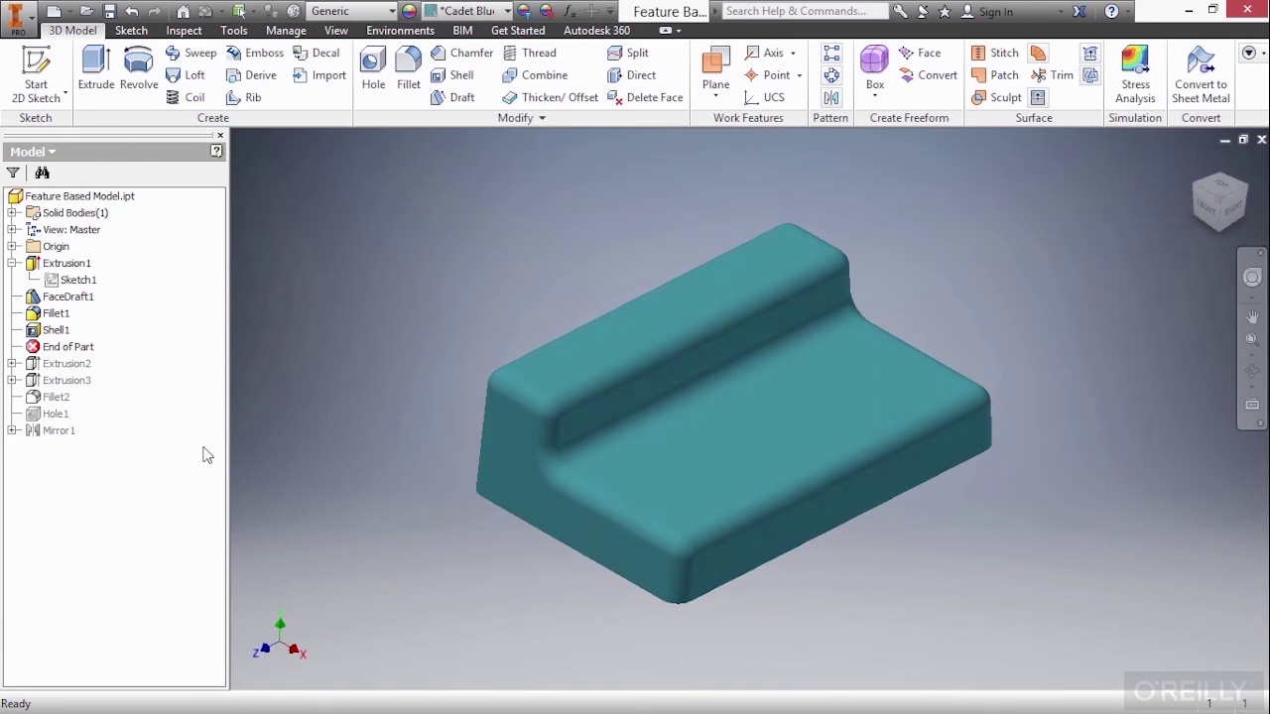
{"action": "left_click", "coordinate": [1220, 234]}
{"action": "left_click", "coordinate": [1223, 243]}
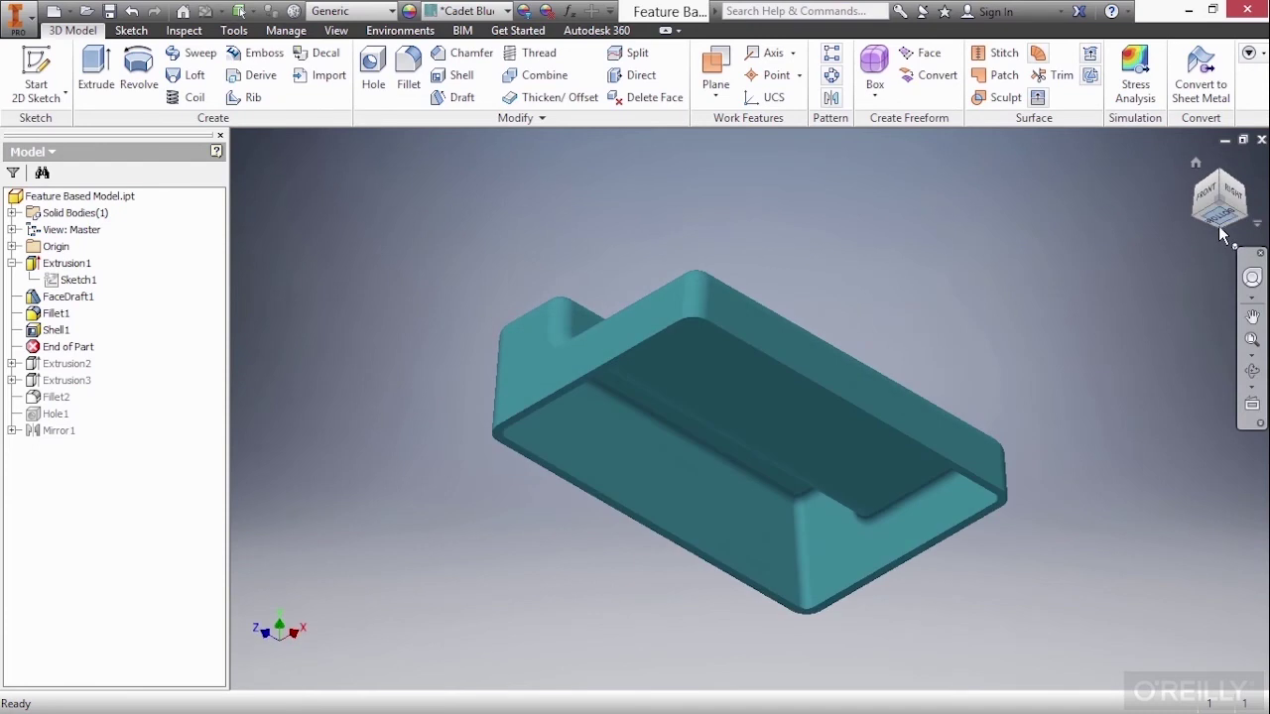
{"action": "left_click", "coordinate": [1220, 236]}
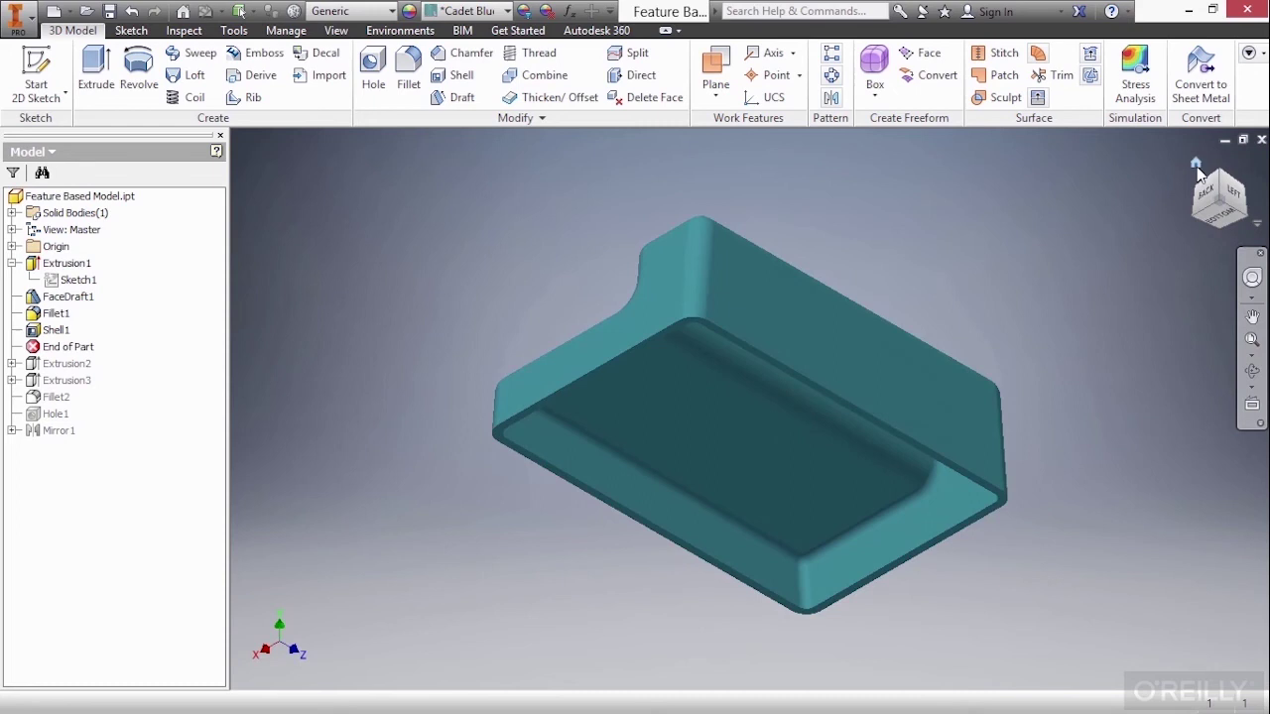
{"action": "left_click", "coordinate": [1196, 166]}
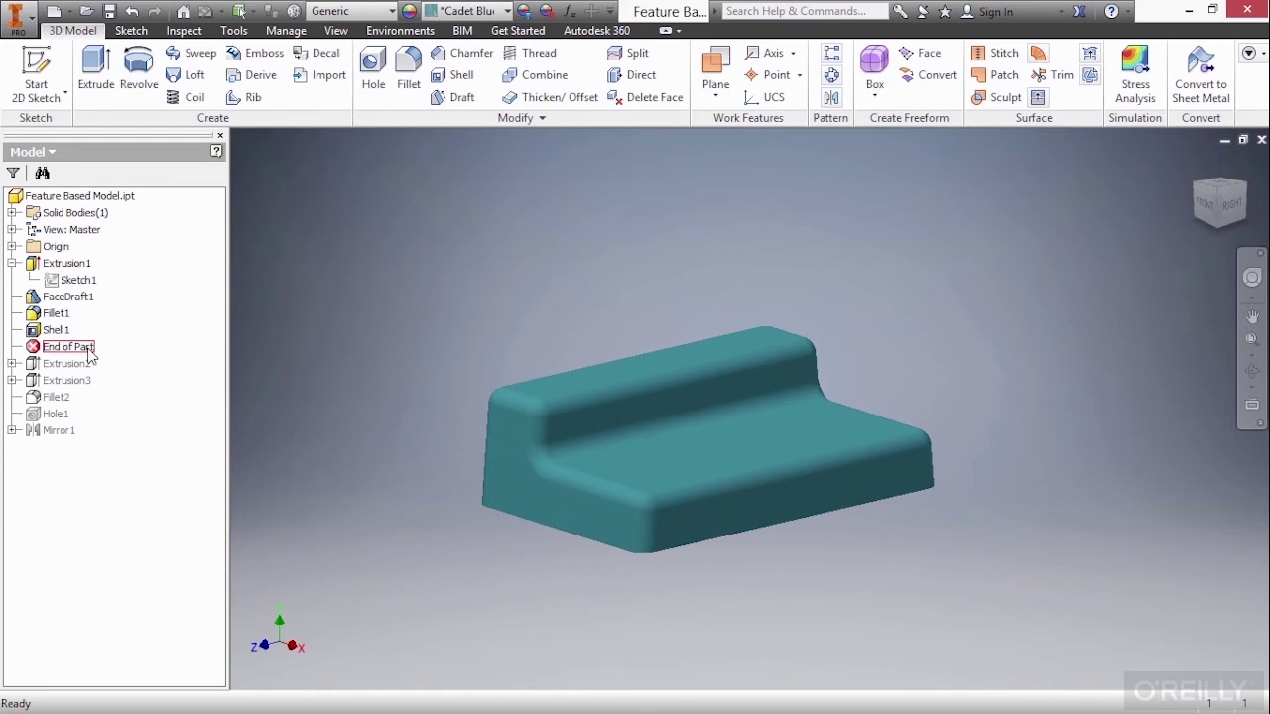
Step: Advance the End of Part marker past Extrusion2, Extrusion3 and Fillet2, and return it to the end after Mirror1
{"action": "left_click_drag", "start_coordinate": [88, 354], "coordinate": [95, 371]}
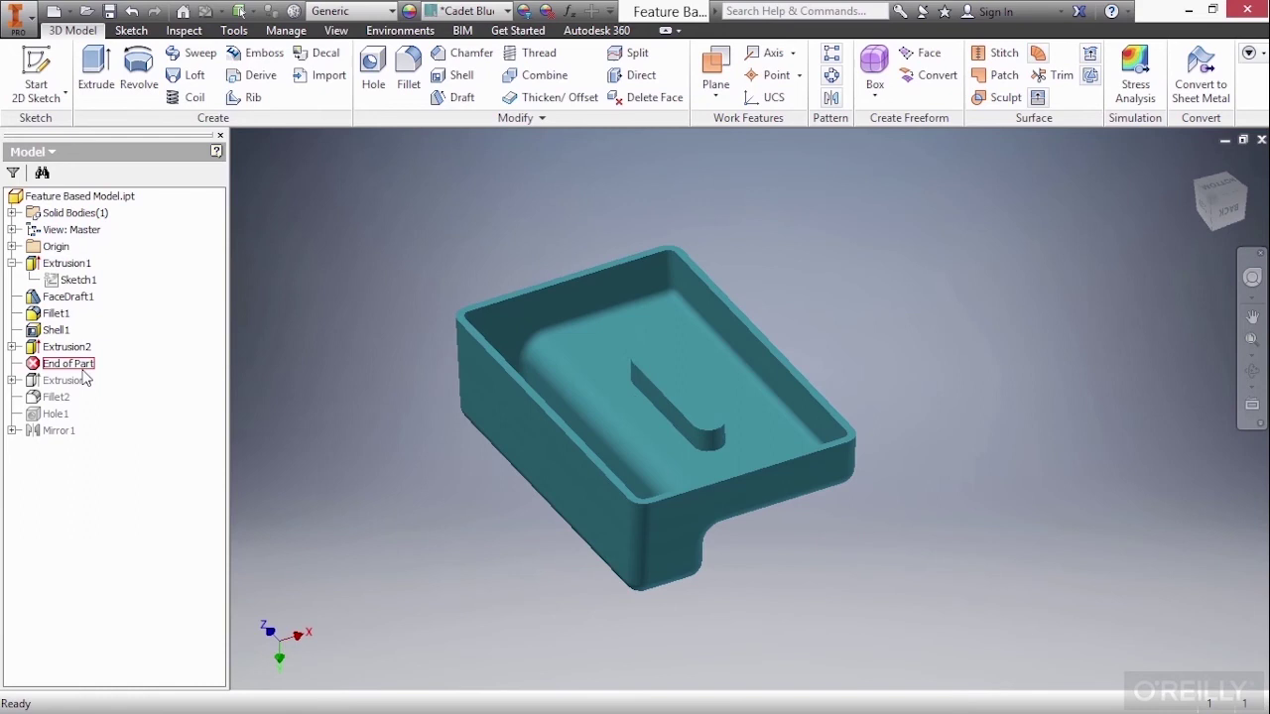
{"action": "left_click_drag", "start_coordinate": [83, 371], "coordinate": [82, 393]}
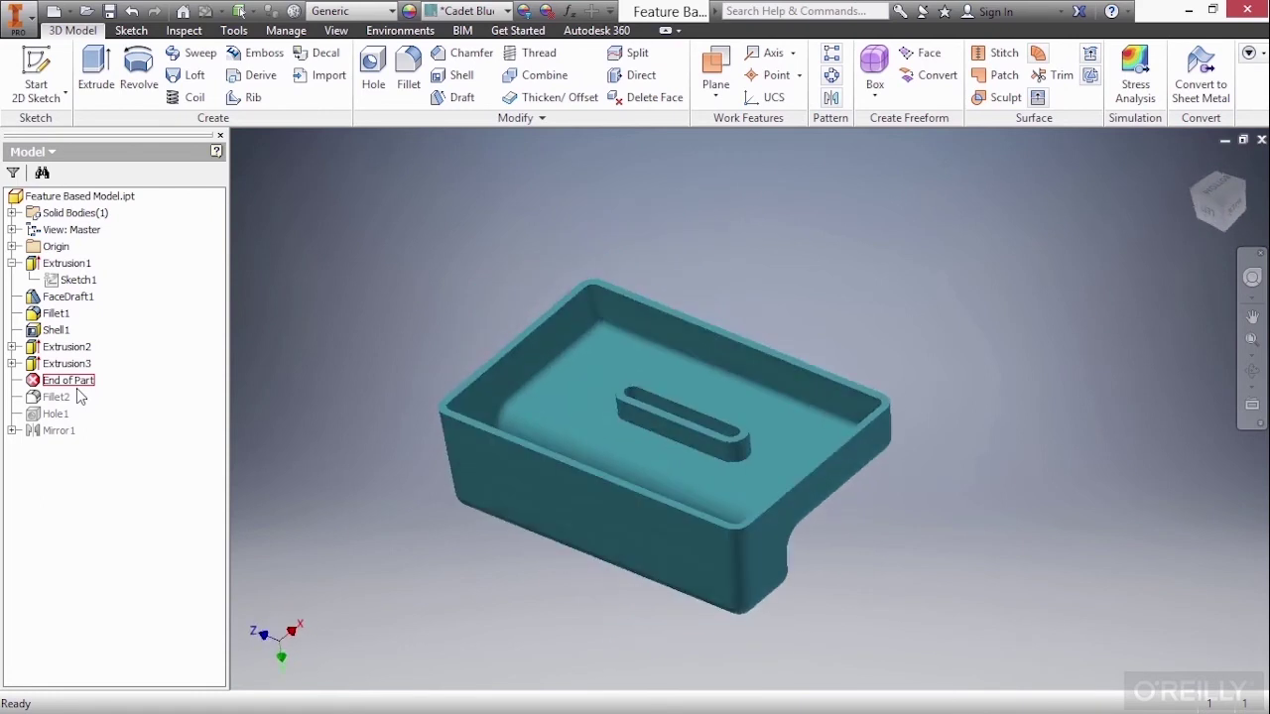
{"action": "left_click_drag", "start_coordinate": [80, 382], "coordinate": [79, 399]}
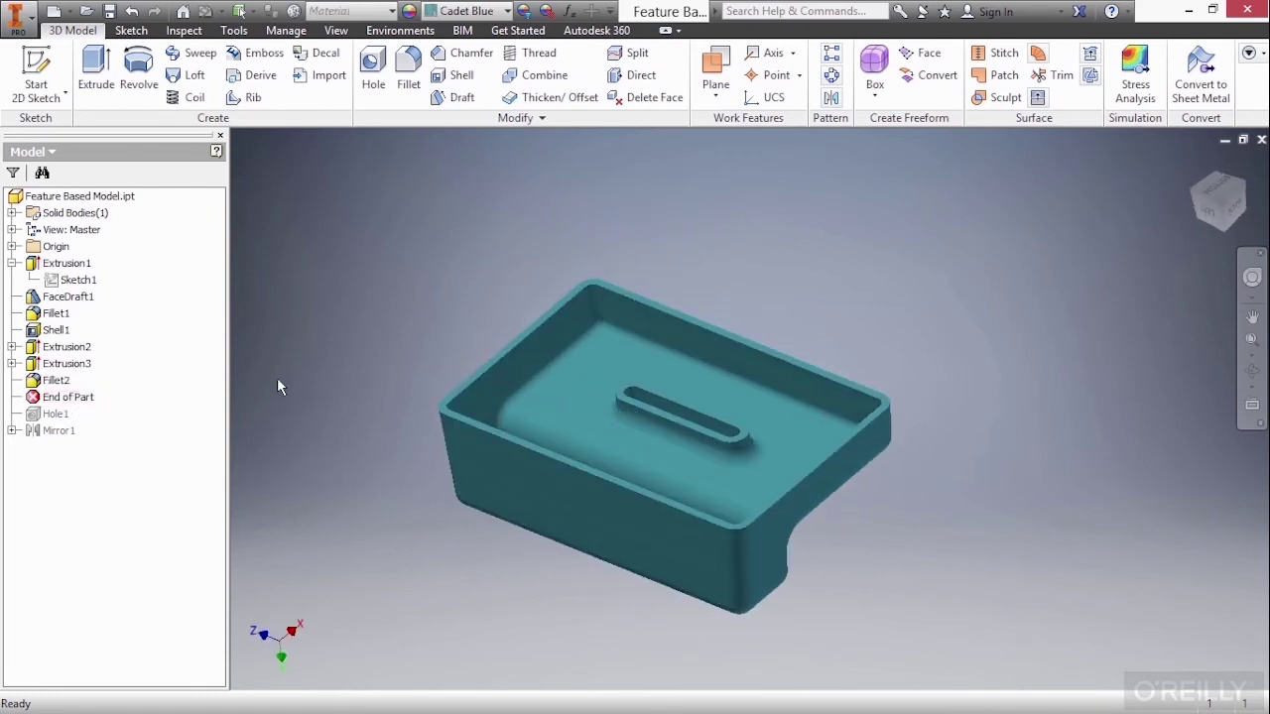
{"action": "left_click_drag", "start_coordinate": [78, 403], "coordinate": [84, 444]}
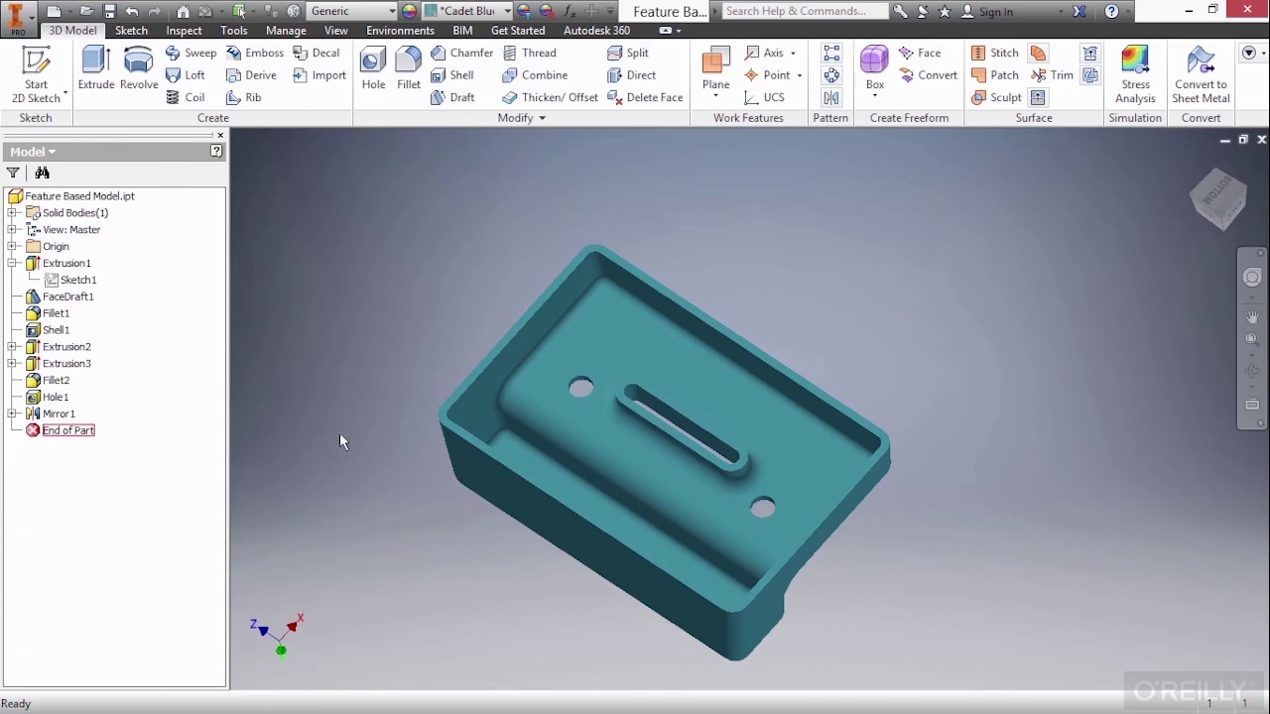
Step: Inspect which feature Mirror1 copies by viewing its contents in the browser, and collapse it again
{"action": "left_click", "coordinate": [12, 414]}
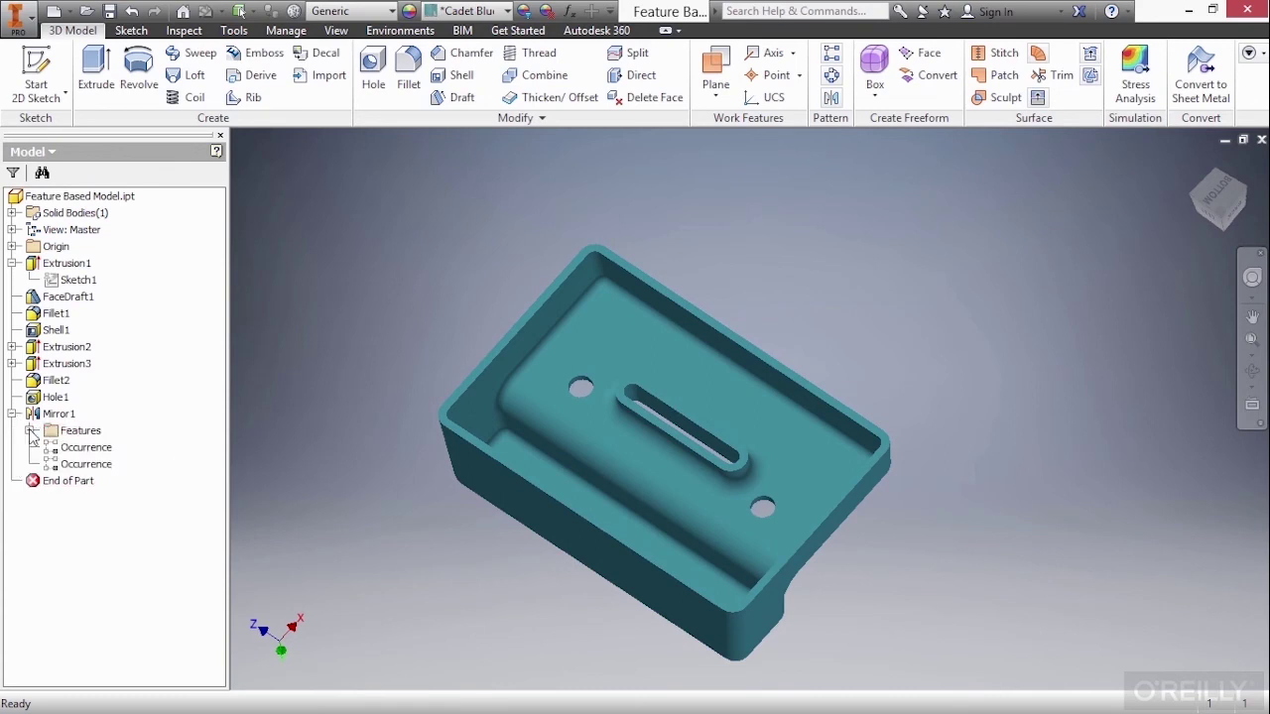
{"action": "left_click", "coordinate": [30, 431]}
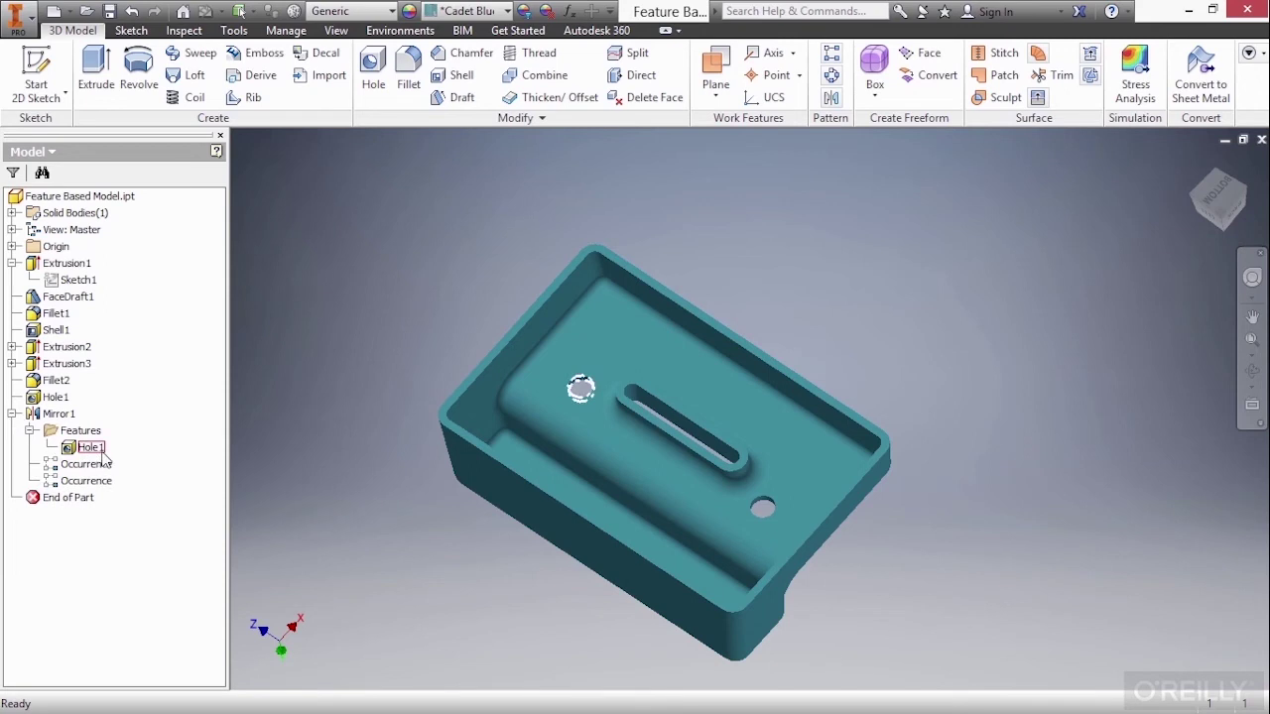
{"action": "left_click", "coordinate": [12, 414]}
{"action": "middle_click_drag", "start_coordinate": [238, 484], "coordinate": [443, 405], "text": "shift"}
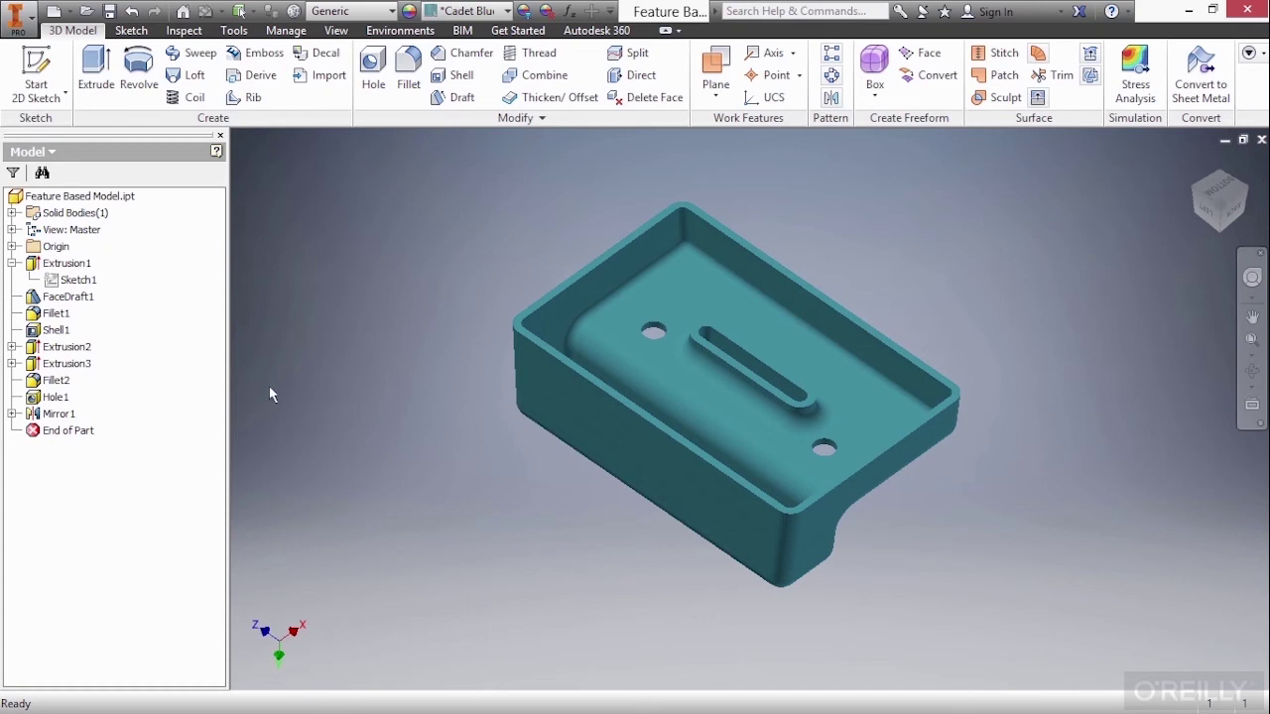
Step: Delete Shell1 together with its dependent sketches and features, view the resulting solid, and undo the deletion
{"action": "left_click", "coordinate": [61, 334]}
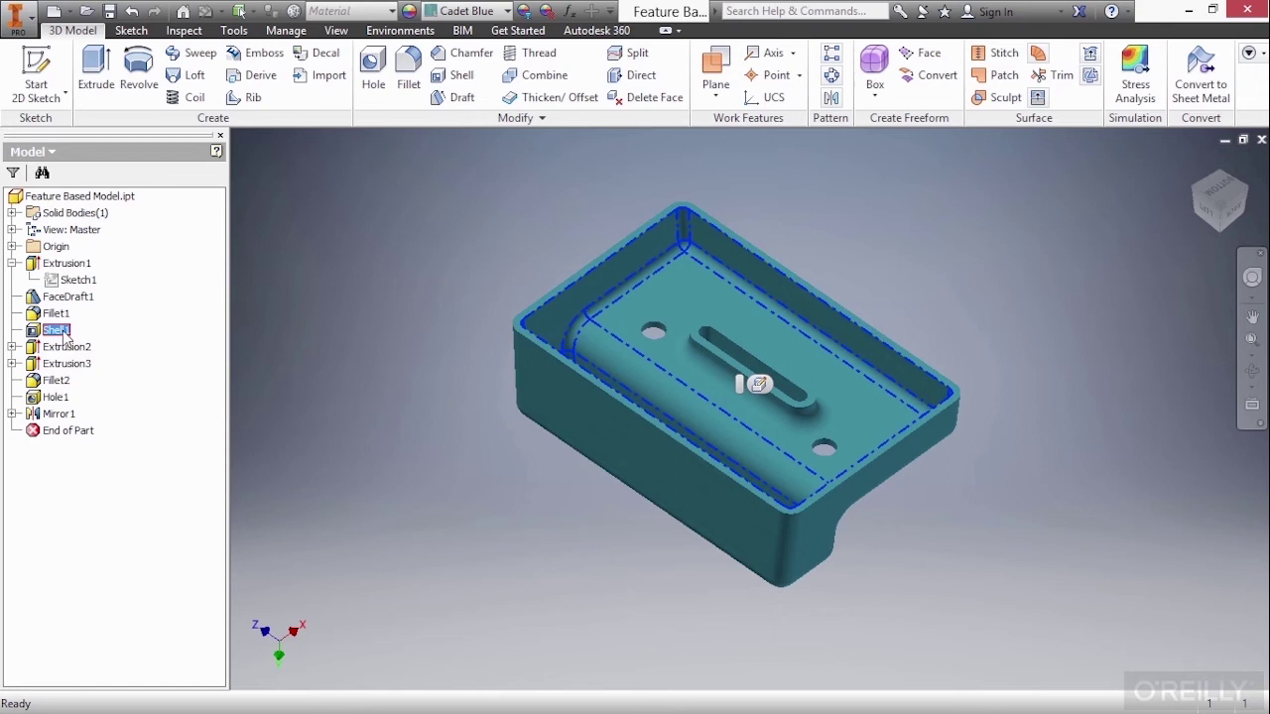
{"action": "left_click", "coordinate": [66, 348]}
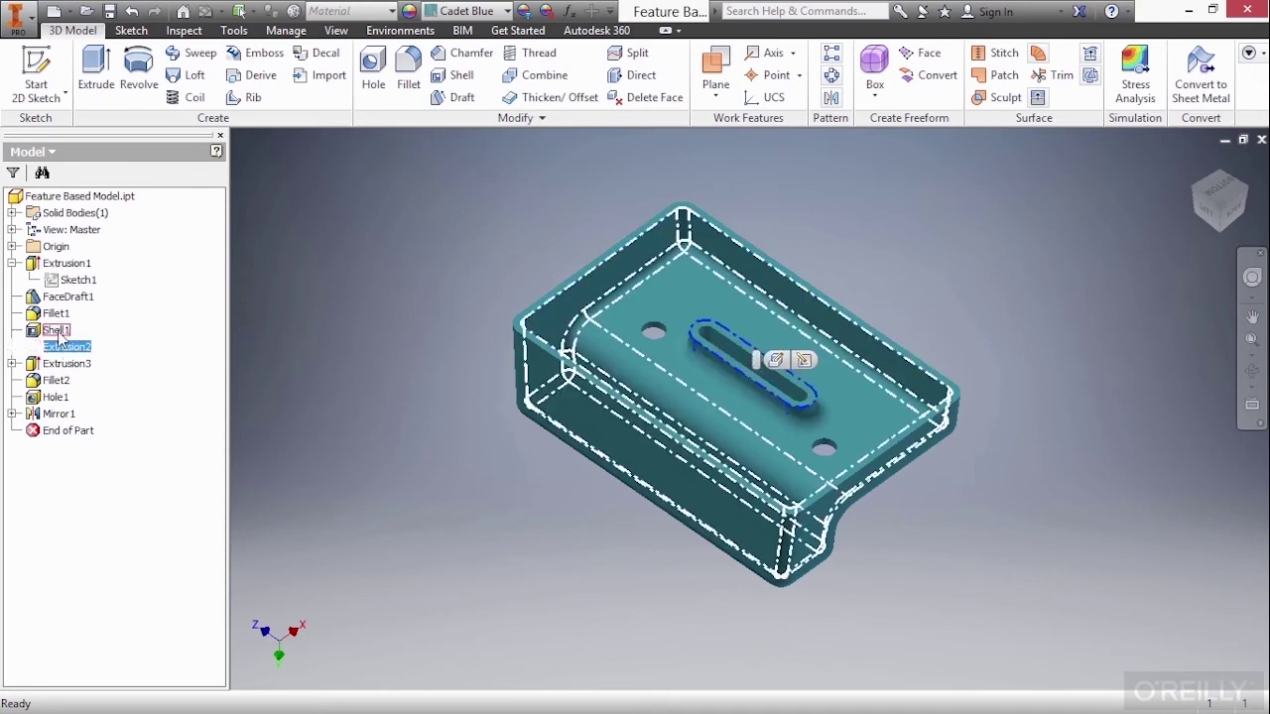
{"action": "left_click", "coordinate": [57, 331]}
{"action": "right_click", "coordinate": [56, 331]}
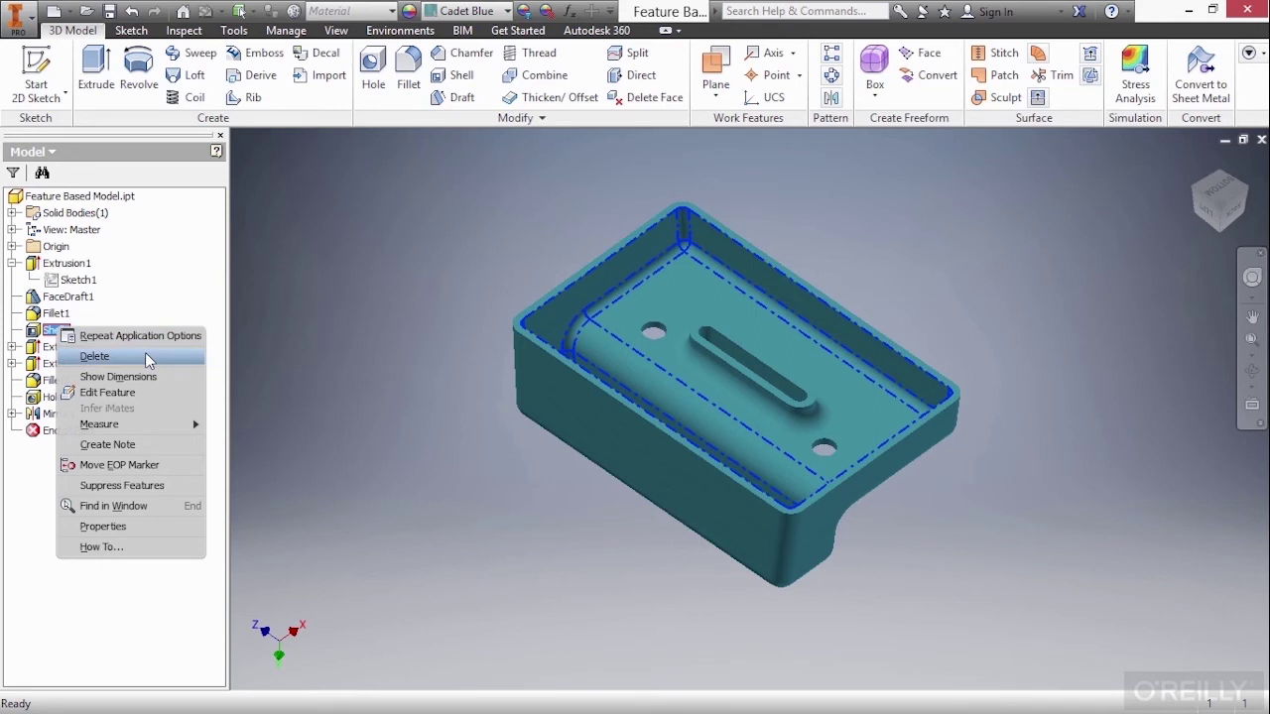
{"action": "left_click", "coordinate": [96, 356]}
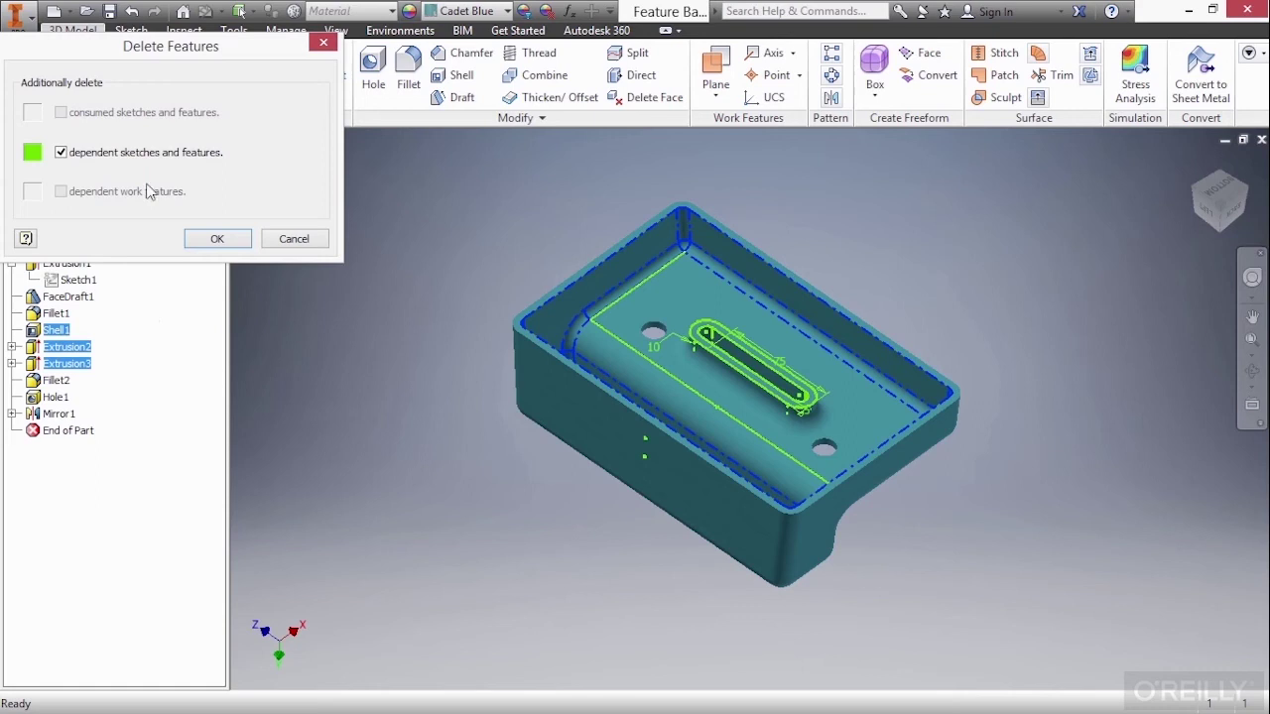
{"action": "left_click_drag", "start_coordinate": [168, 51], "coordinate": [323, 148]}
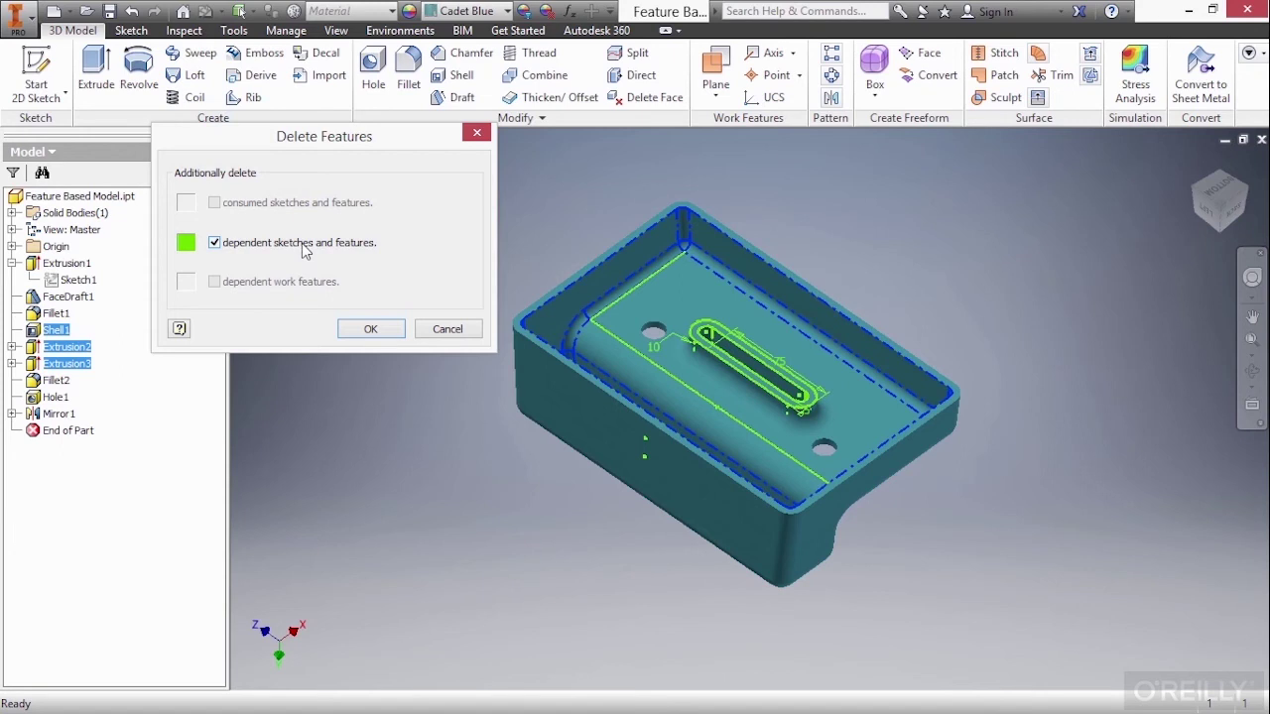
{"action": "left_click", "coordinate": [363, 328]}
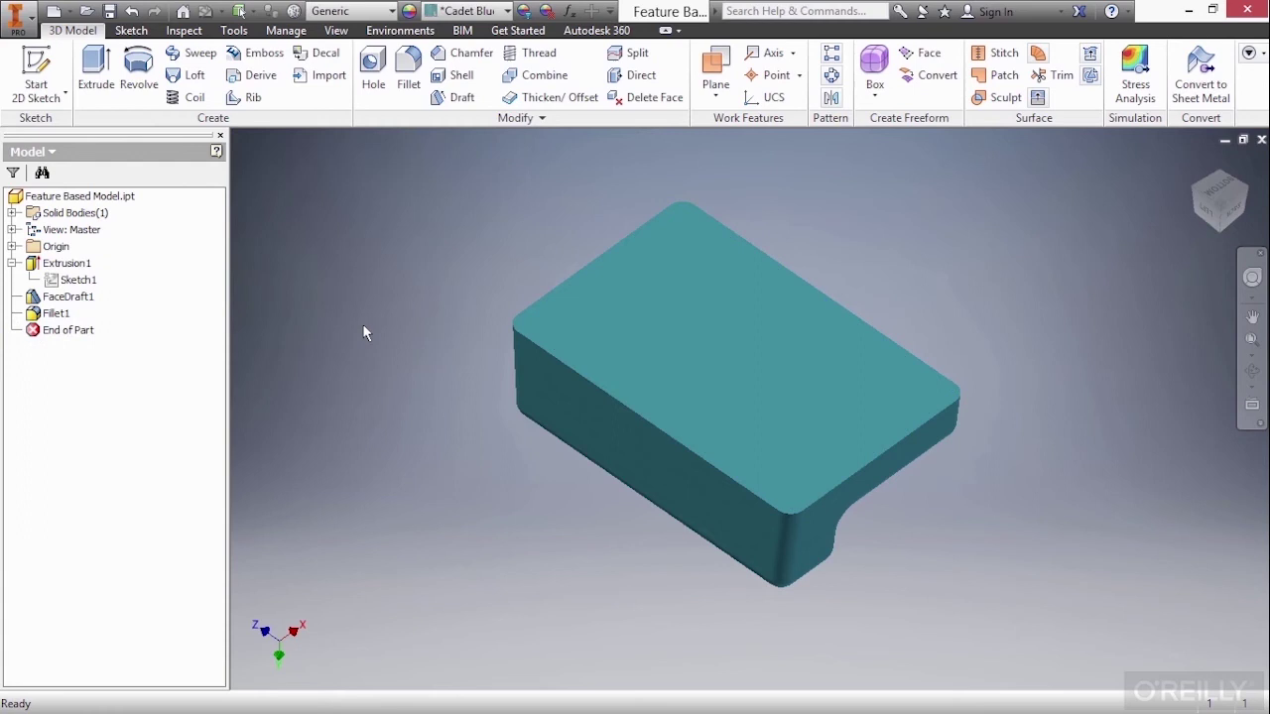
{"action": "key", "text": "F6"}
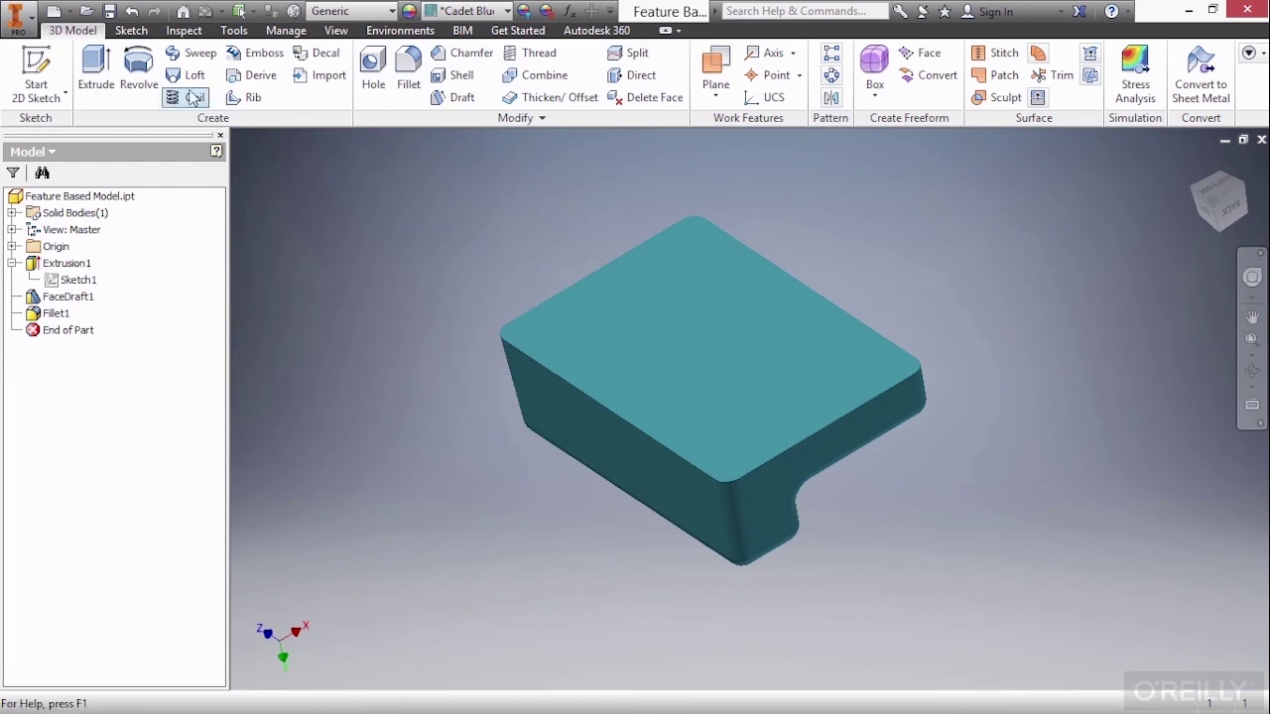
{"action": "left_click", "coordinate": [132, 12]}
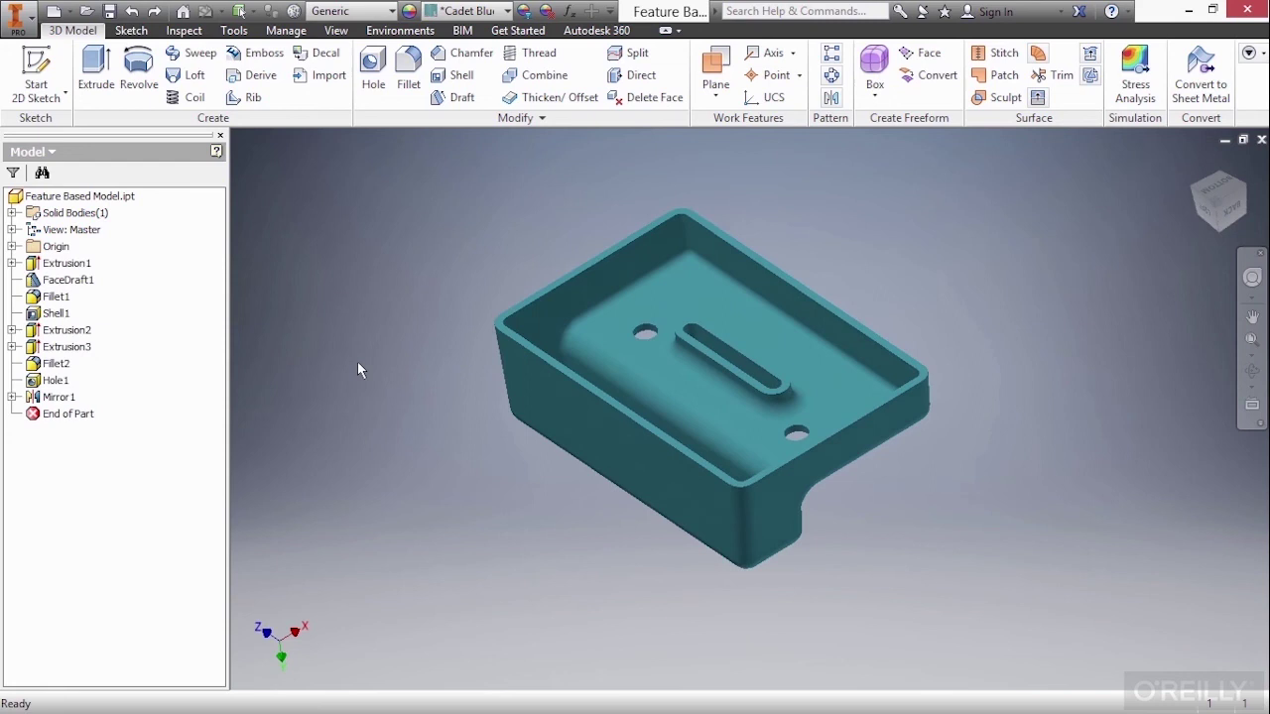
Step: Delete the Shell1 feature while keeping its dependent sketches and features
{"action": "right_click", "coordinate": [58, 314]}
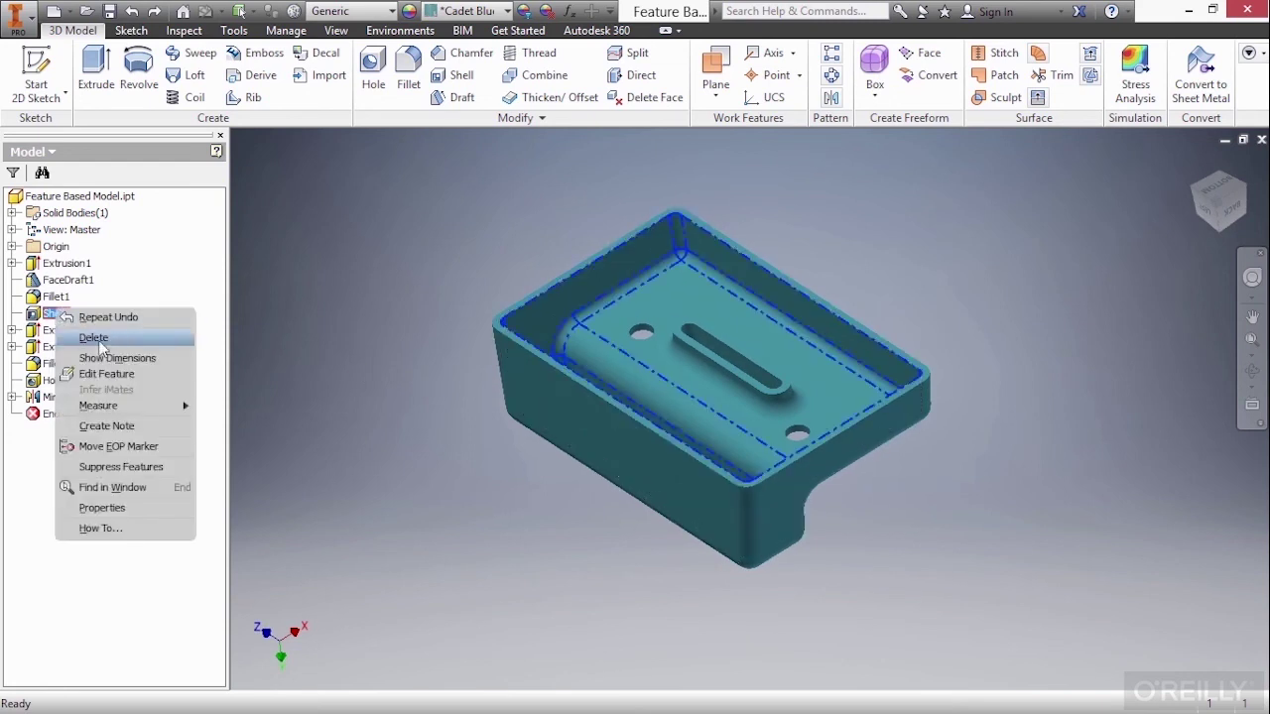
{"action": "left_click", "coordinate": [93, 337]}
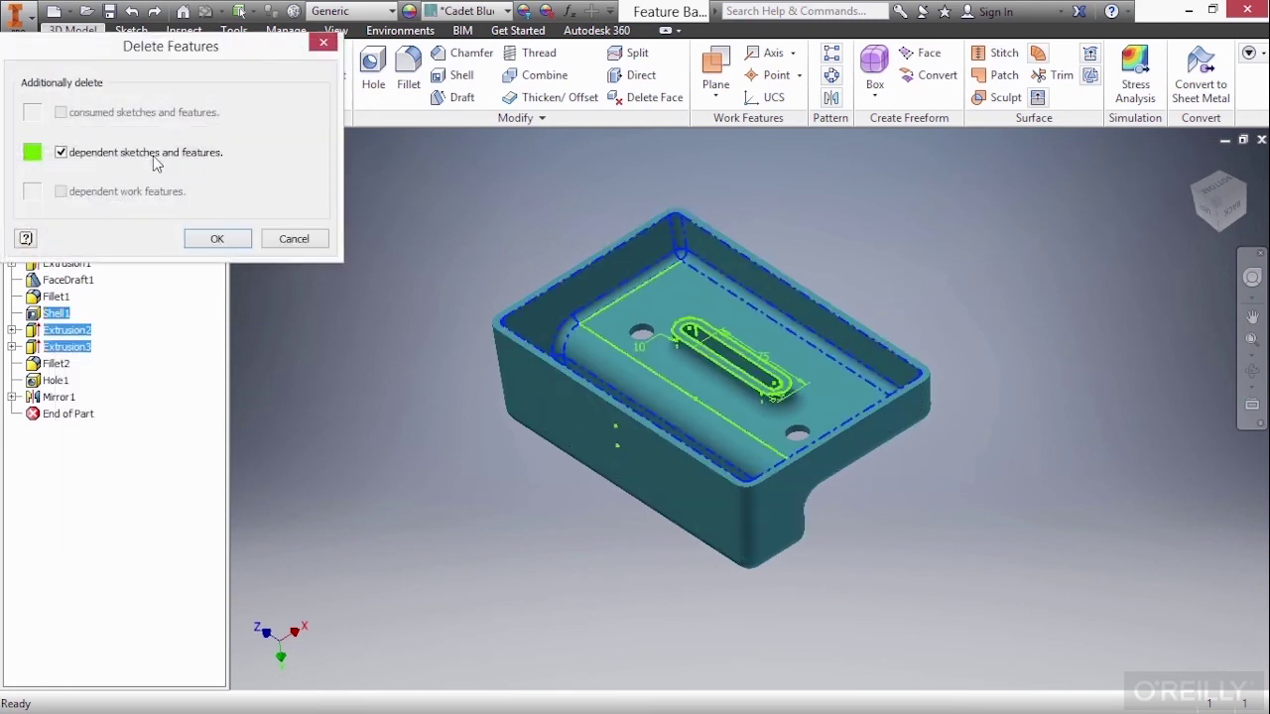
{"action": "left_click", "coordinate": [219, 238]}
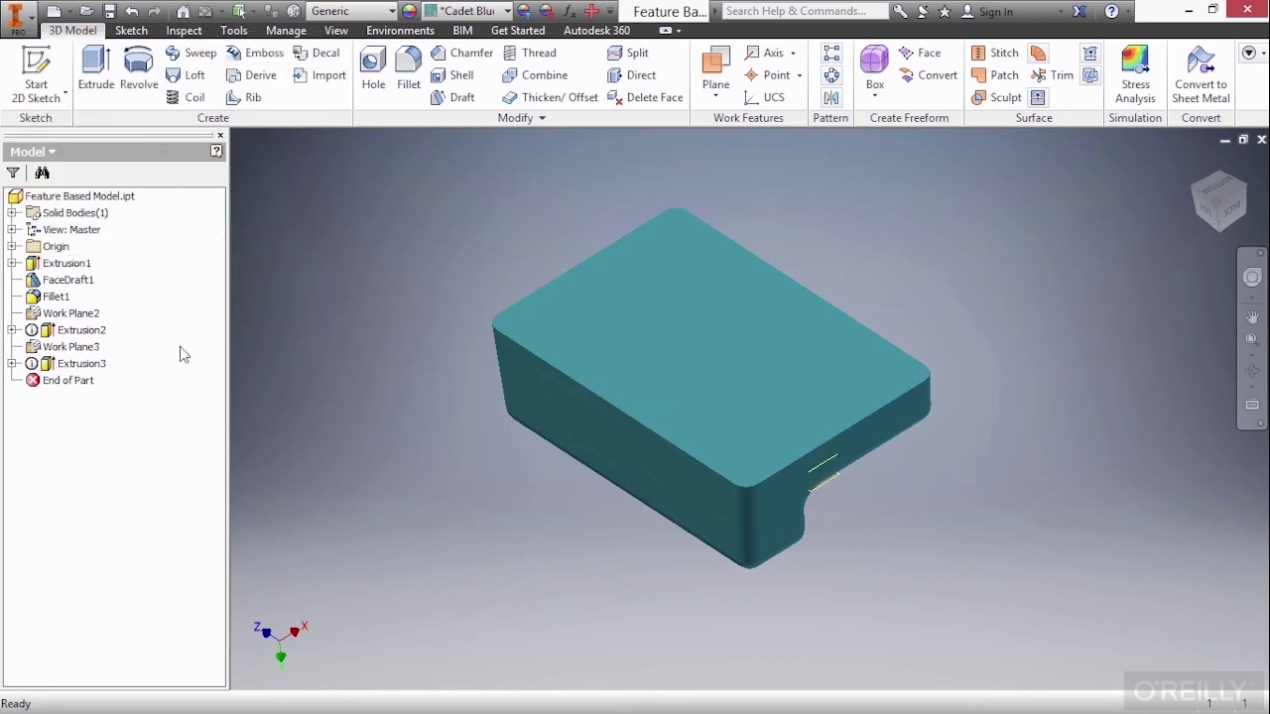
Step: Examine Extrusion2, Extrusion3 and Work Plane2 on the unshelled solid from both above and below
{"action": "left_click", "coordinate": [104, 332]}
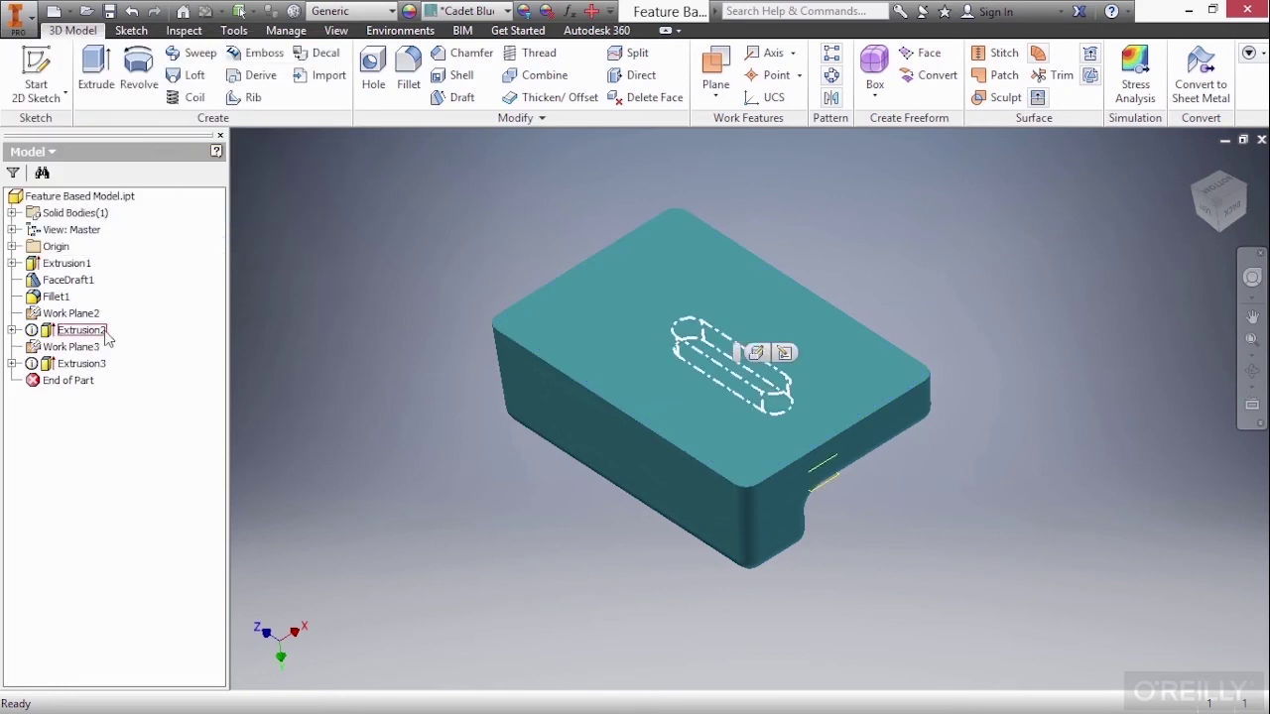
{"action": "left_click", "coordinate": [66, 365]}
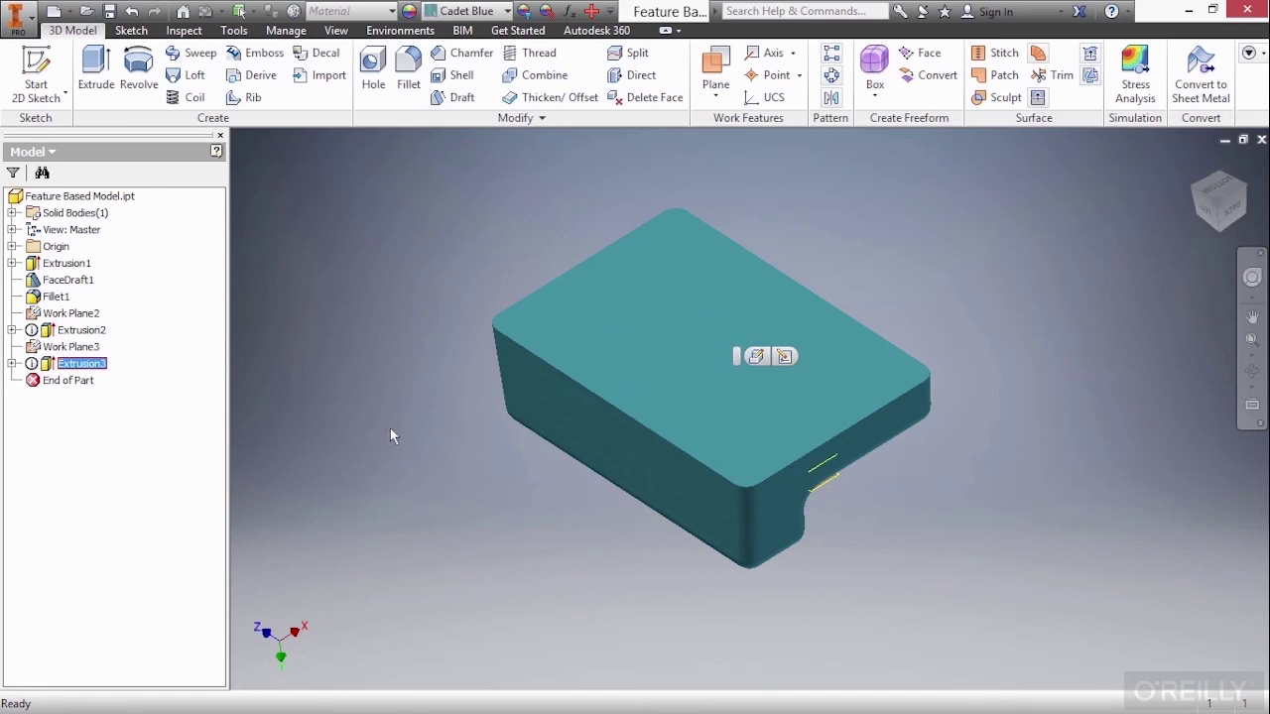
{"action": "key", "text": "Escape"}
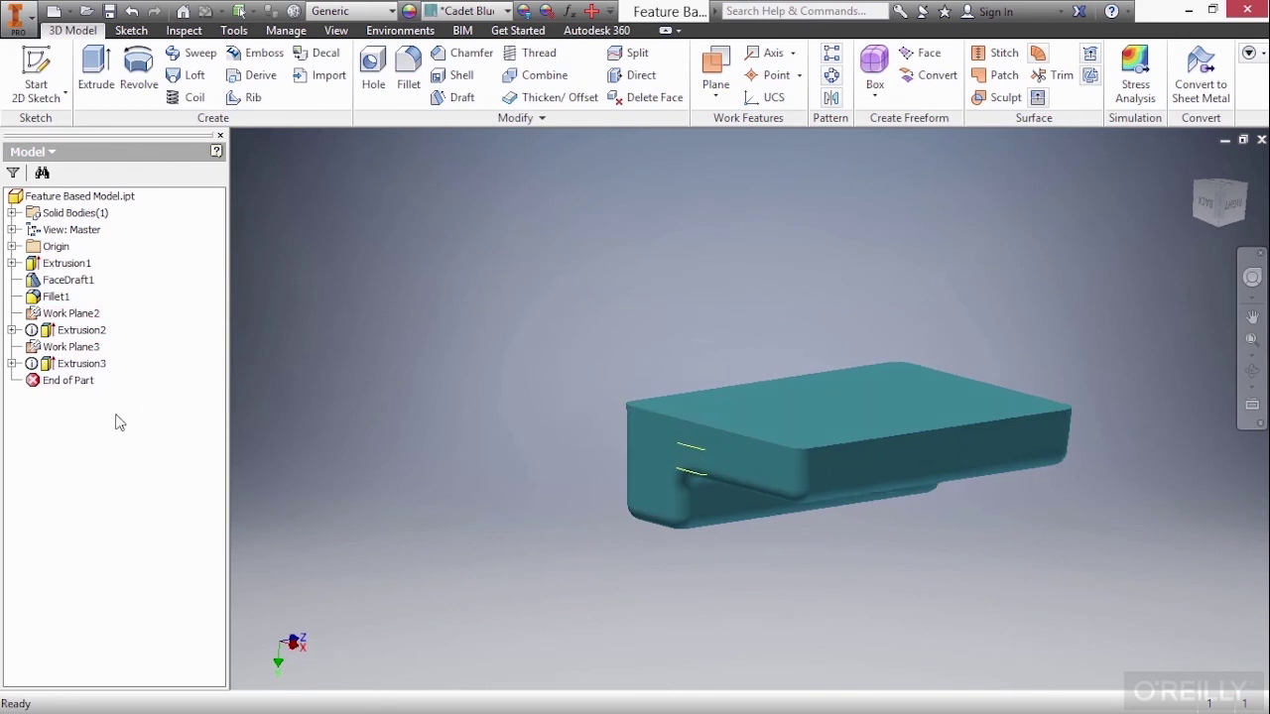
{"action": "key", "text": "F6"}
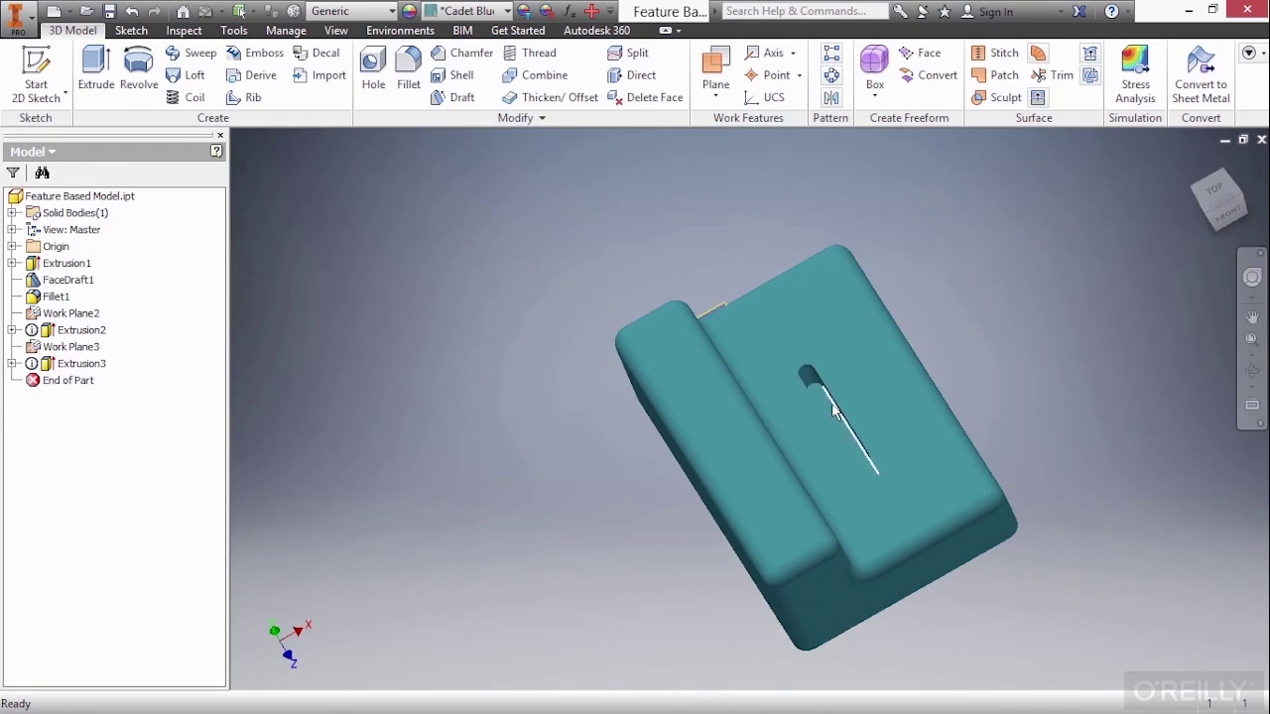
{"action": "middle_click_drag", "start_coordinate": [833, 410], "coordinate": [538, 339], "text": "shift"}
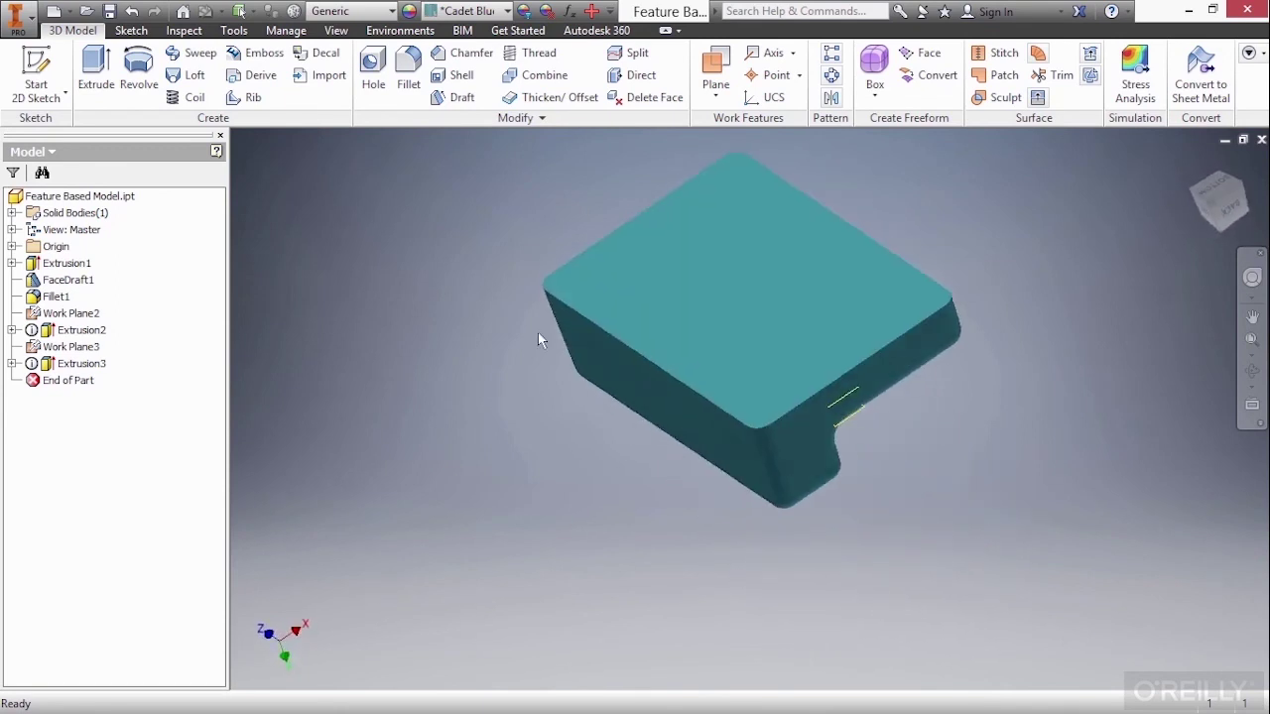
{"action": "key", "text": "F6"}
{"action": "left_click", "coordinate": [71, 312]}
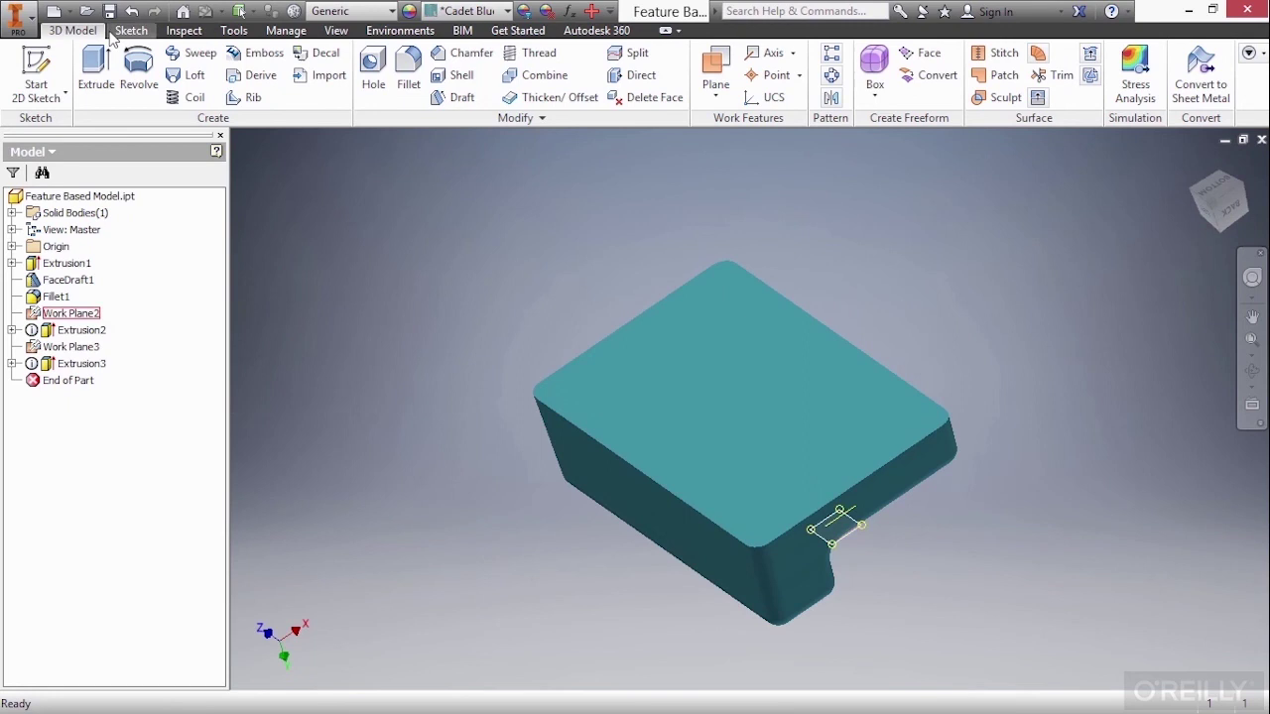
Step: Undo the deletion of Shell1
{"action": "left_click", "coordinate": [132, 11]}
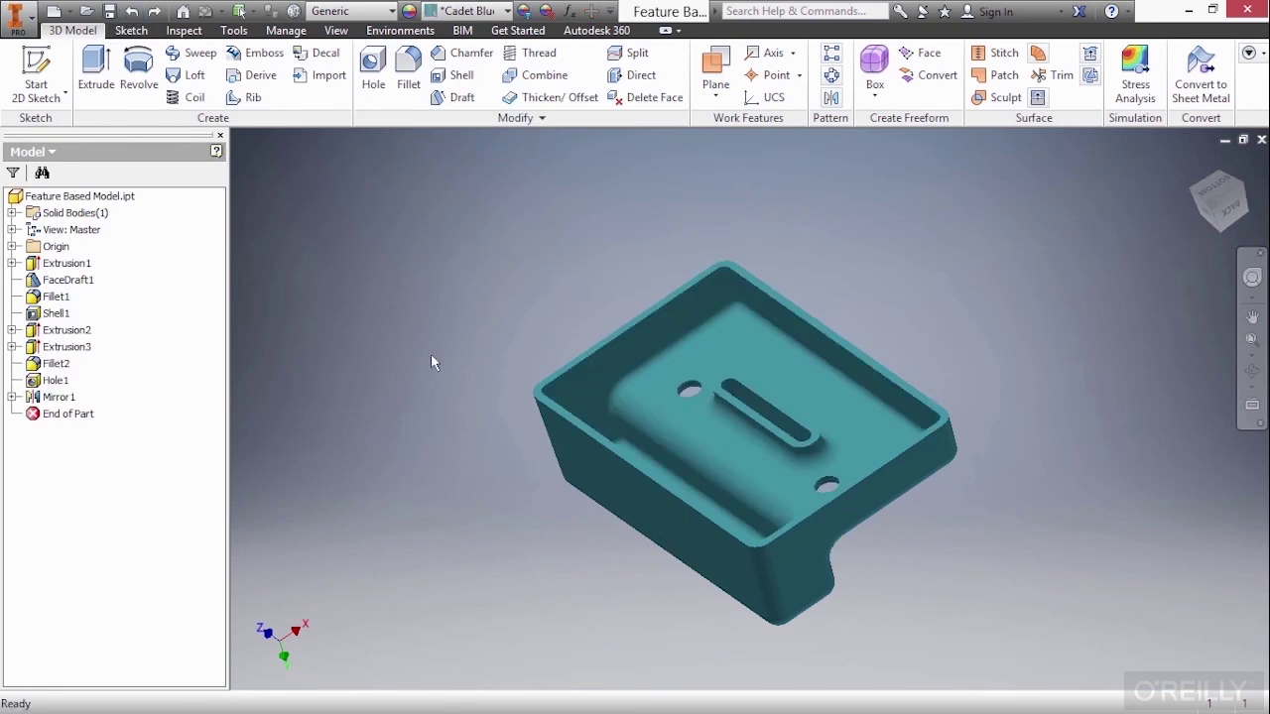
{"action": "key", "text": "F6"}
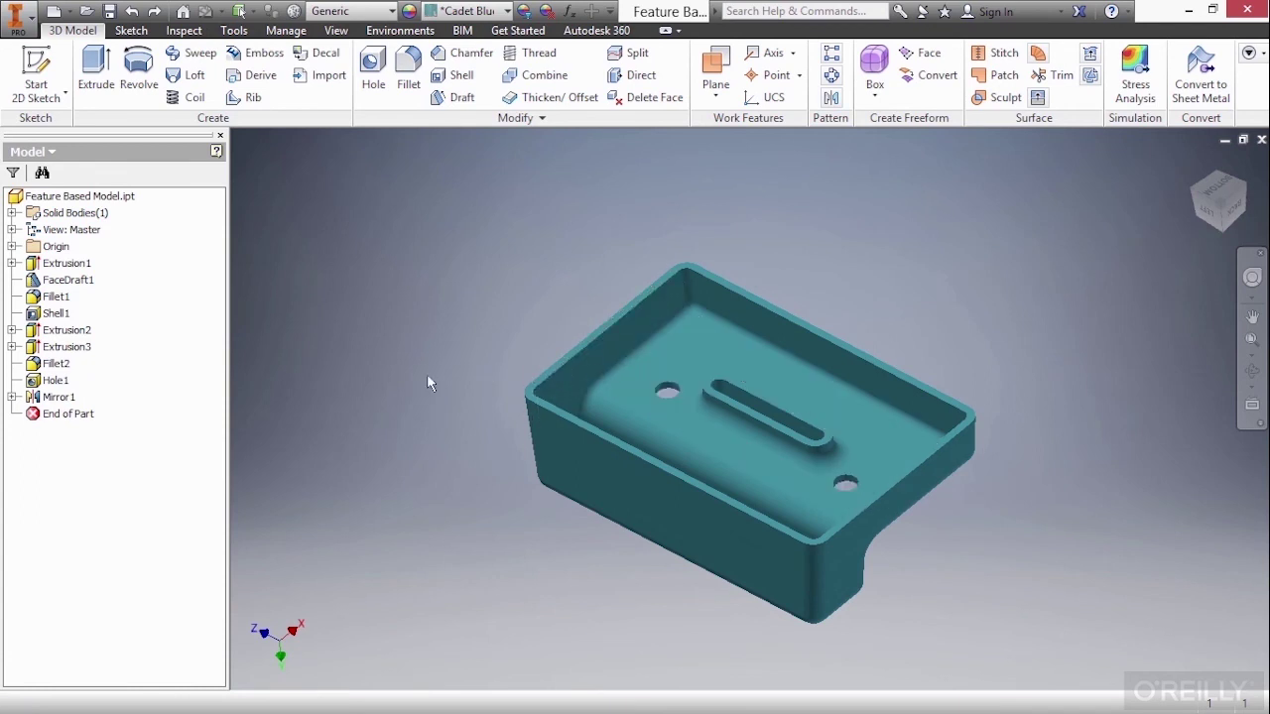
Step: Edit Hole1 and set its offset from the tray's long outer edge to 100 mm
{"action": "double_click", "coordinate": [56, 380]}
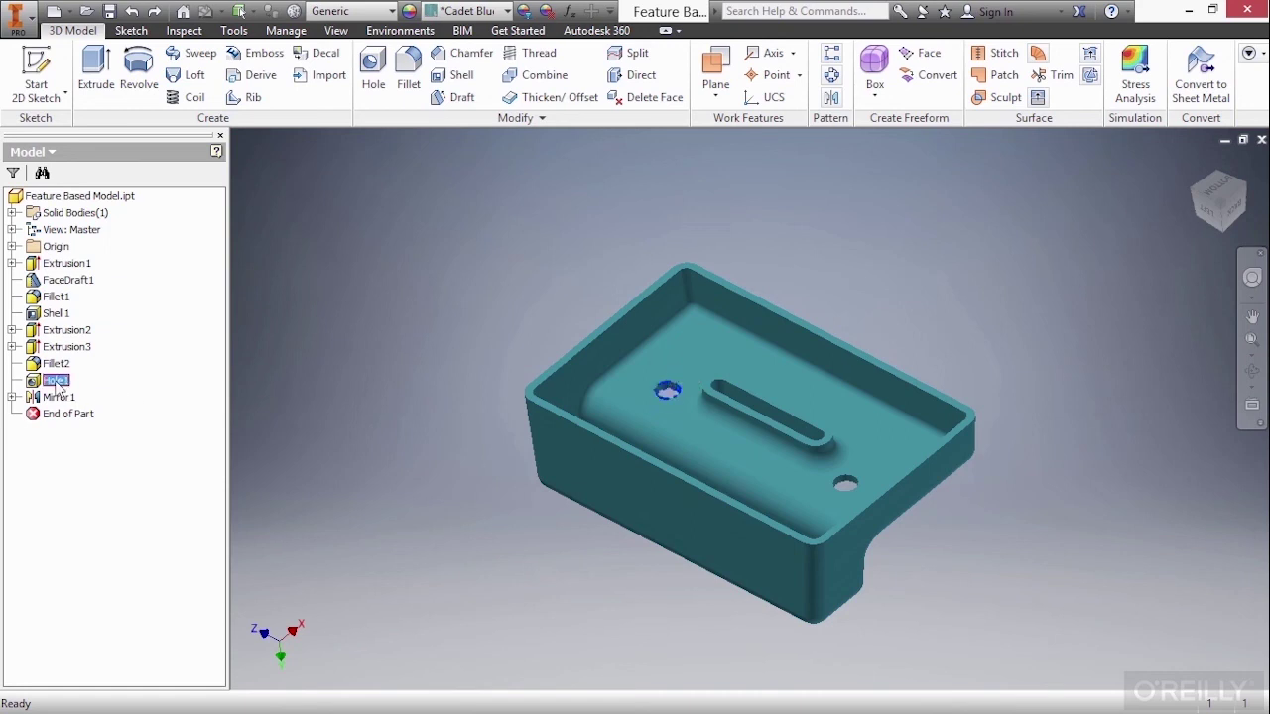
{"action": "left_click_drag", "start_coordinate": [493, 150], "coordinate": [330, 107]}
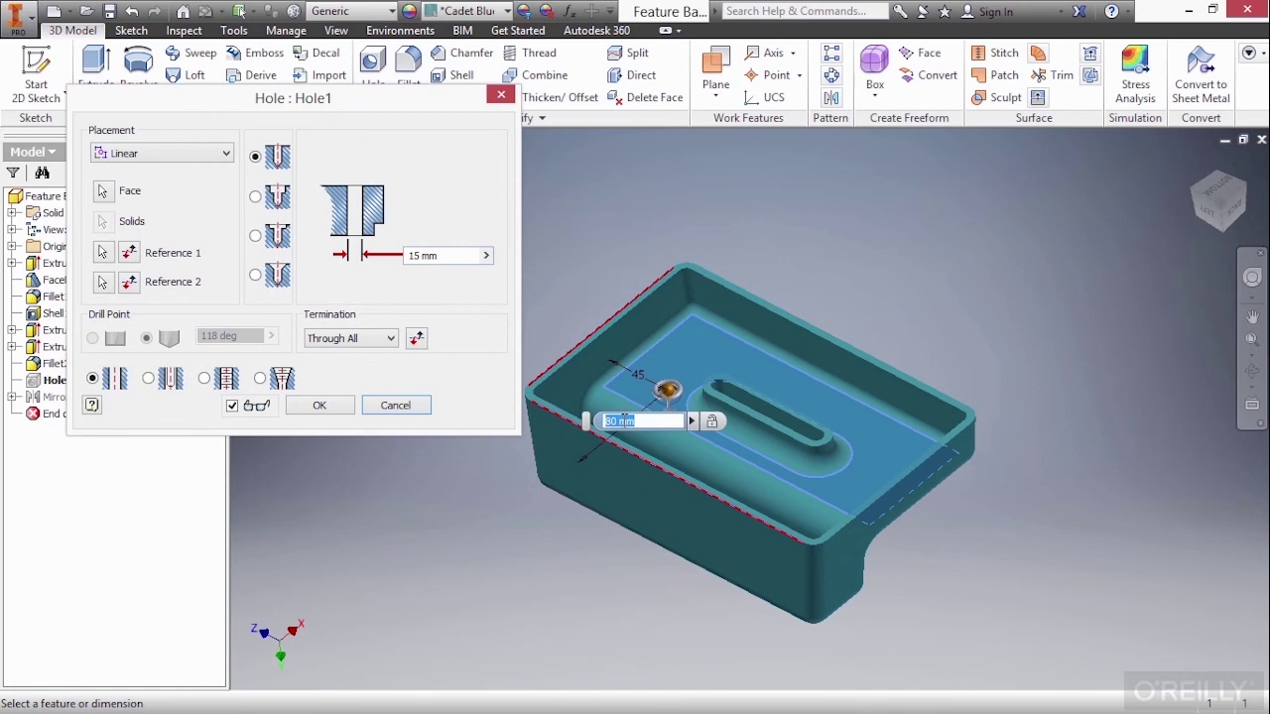
{"action": "left_click", "coordinate": [640, 421]}
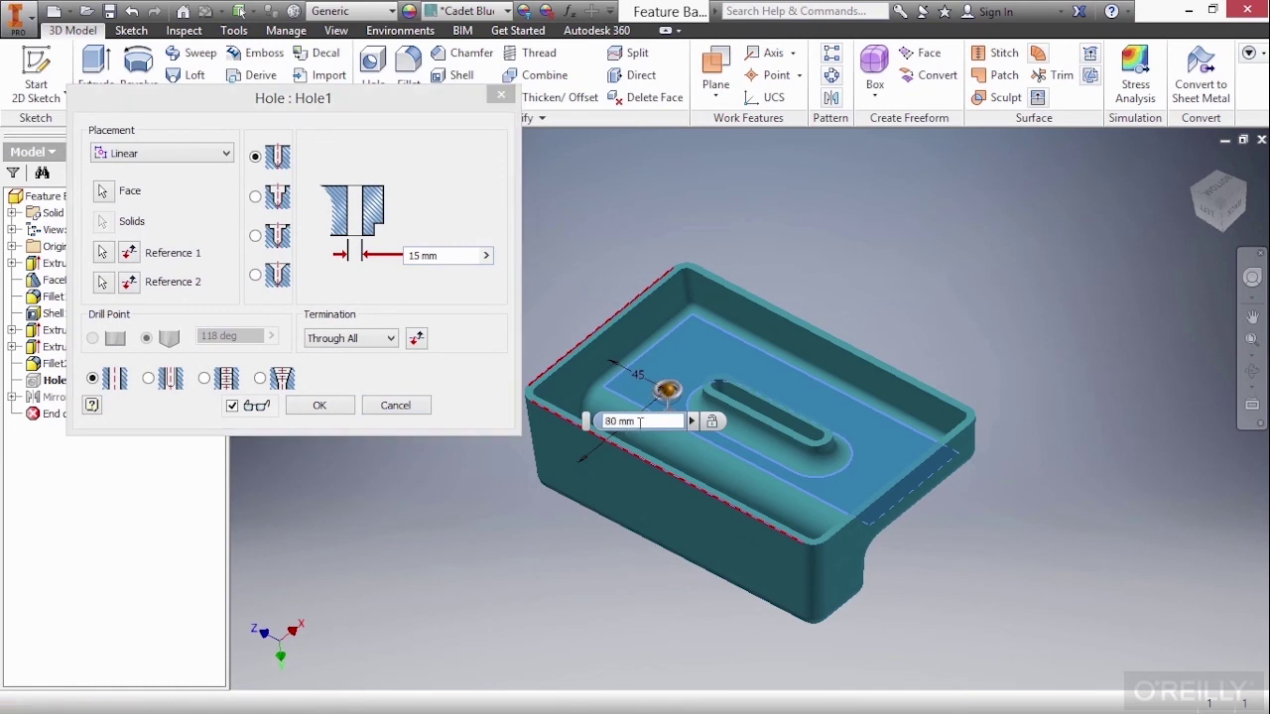
{"action": "left_click_drag", "start_coordinate": [640, 421], "coordinate": [595, 422]}
{"action": "type", "text": "1"}
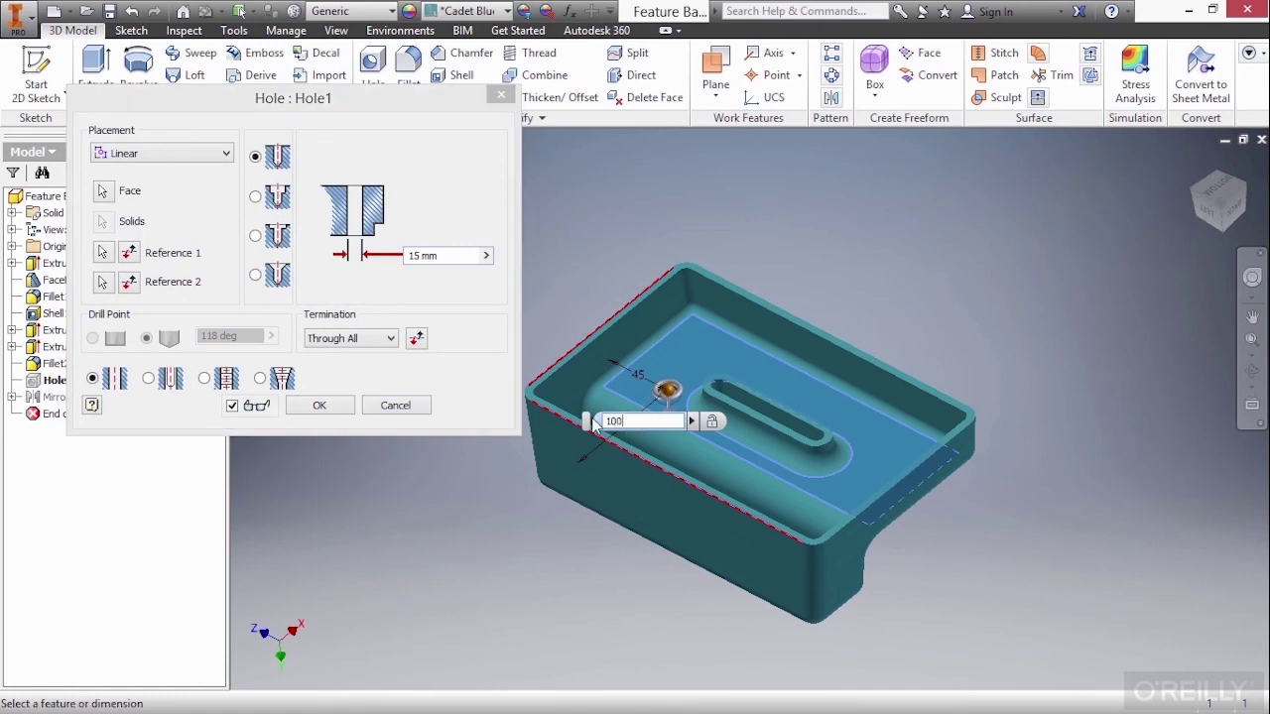
{"action": "type", "text": "00"}
{"action": "key", "text": "Return"}
{"action": "key", "text": "Return"}
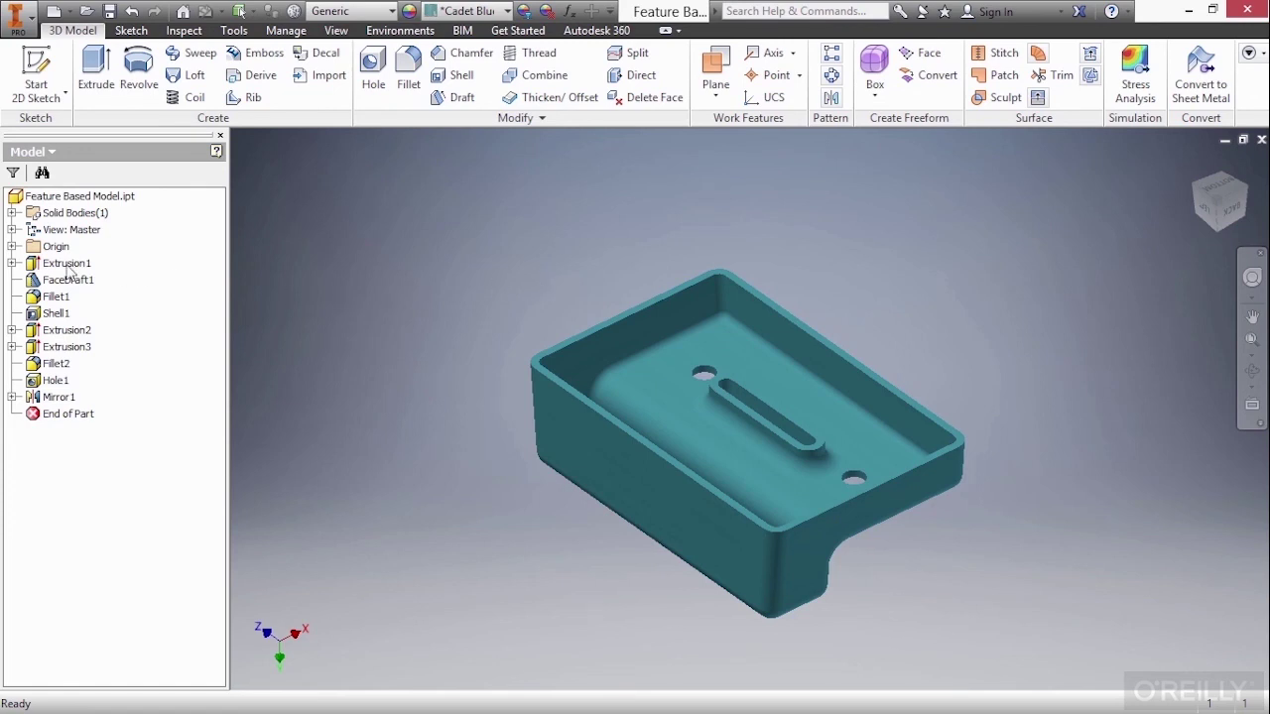
Step: Edit Sketch2 of Extrusion2 and shift the slot sideways several times, leaving its centre about 39 mm from the long projected edge line
{"action": "left_click", "coordinate": [12, 331]}
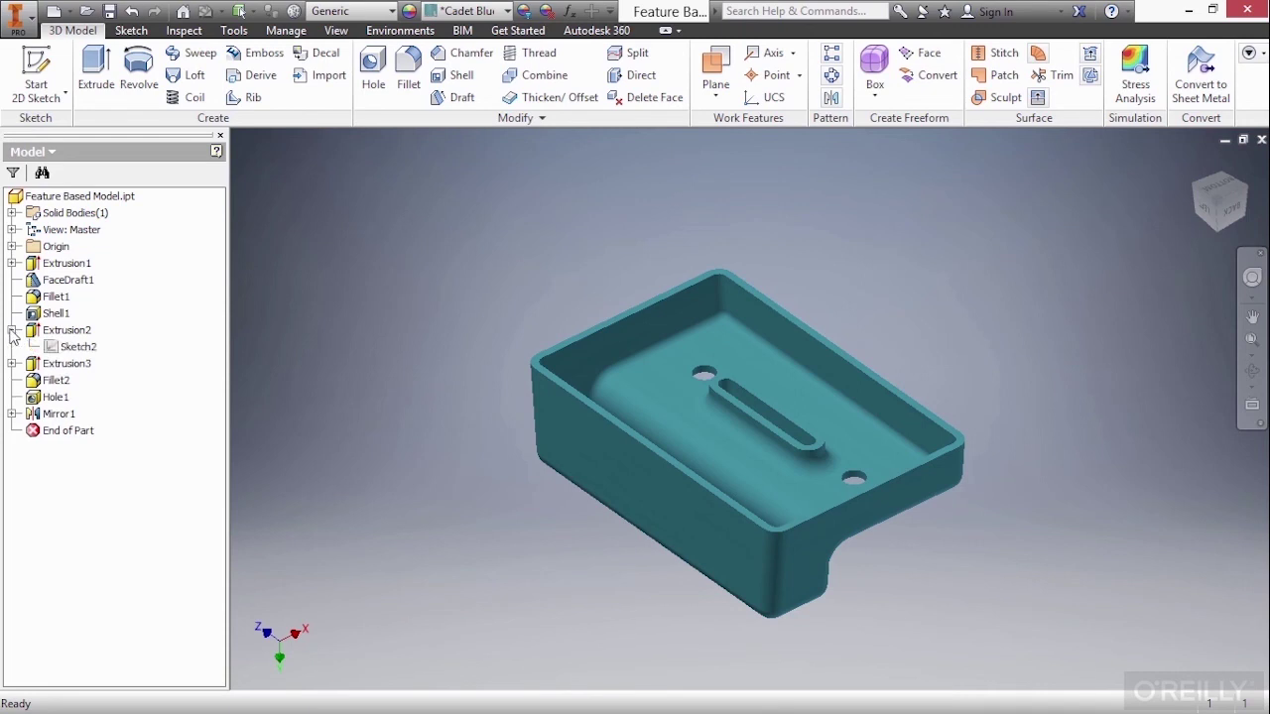
{"action": "left_click", "coordinate": [90, 350]}
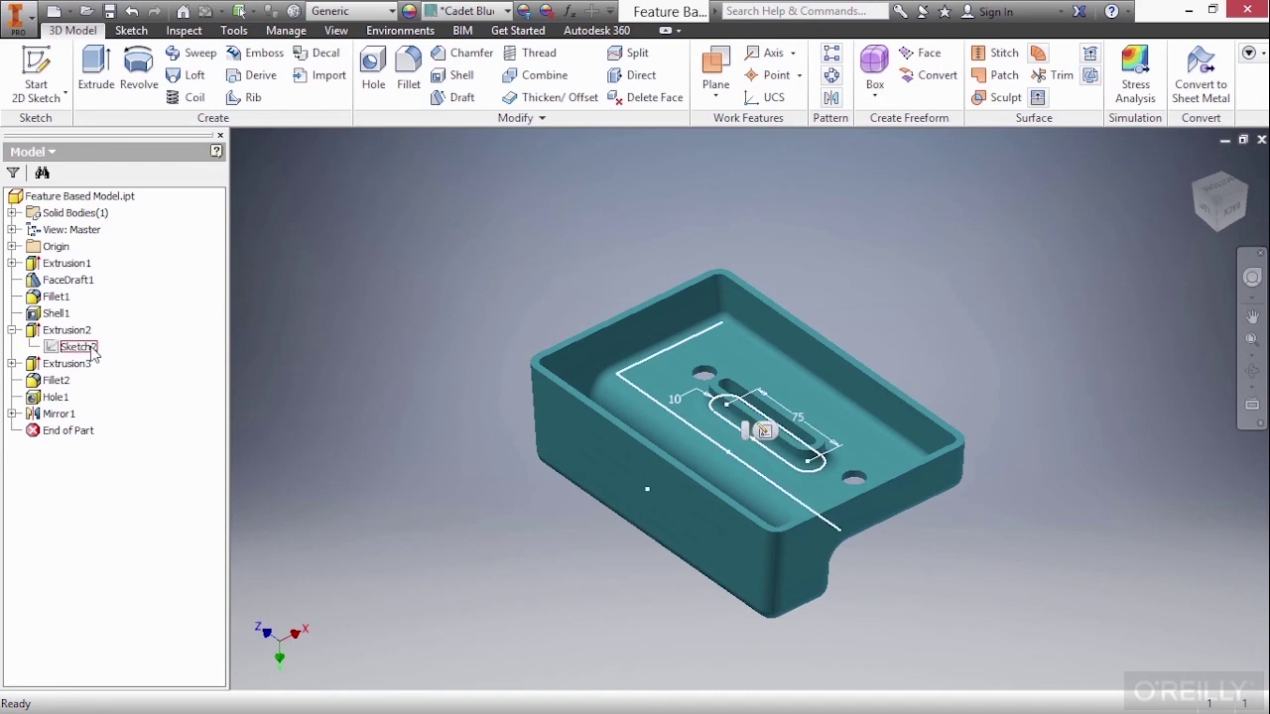
{"action": "double_click", "coordinate": [90, 350]}
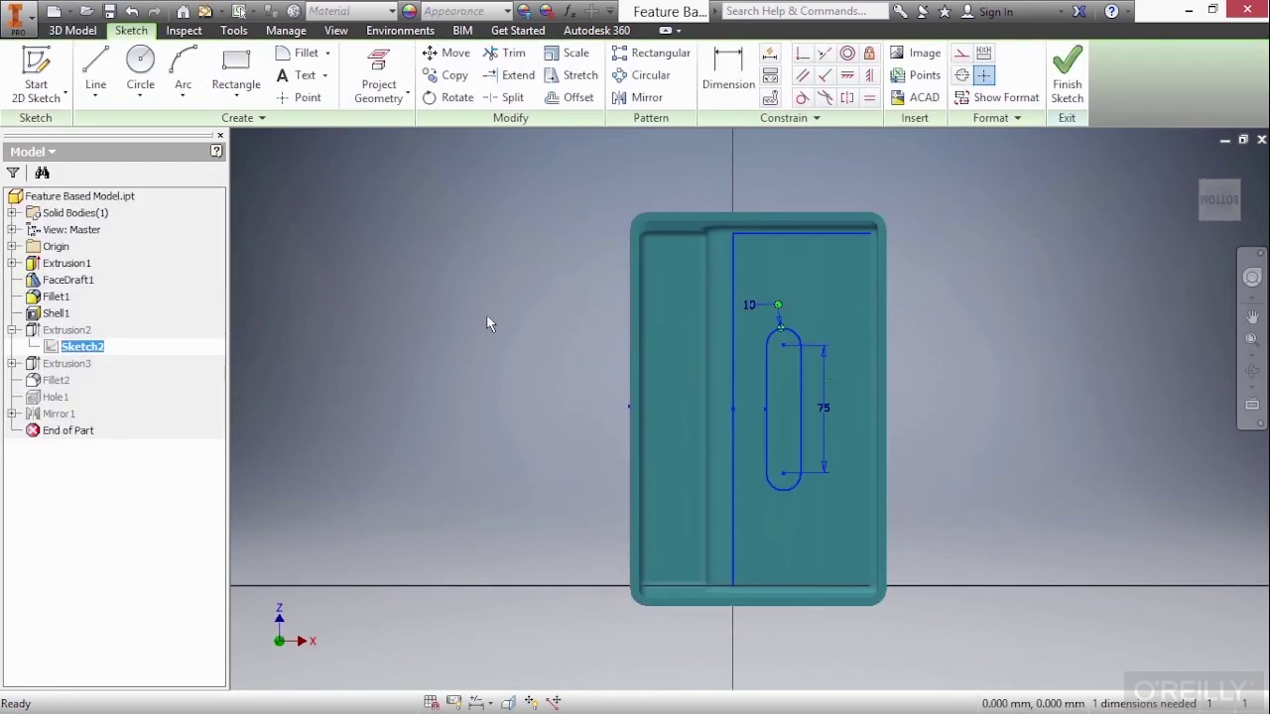
{"action": "middle_click_drag", "start_coordinate": [600, 379], "coordinate": [473, 381]}
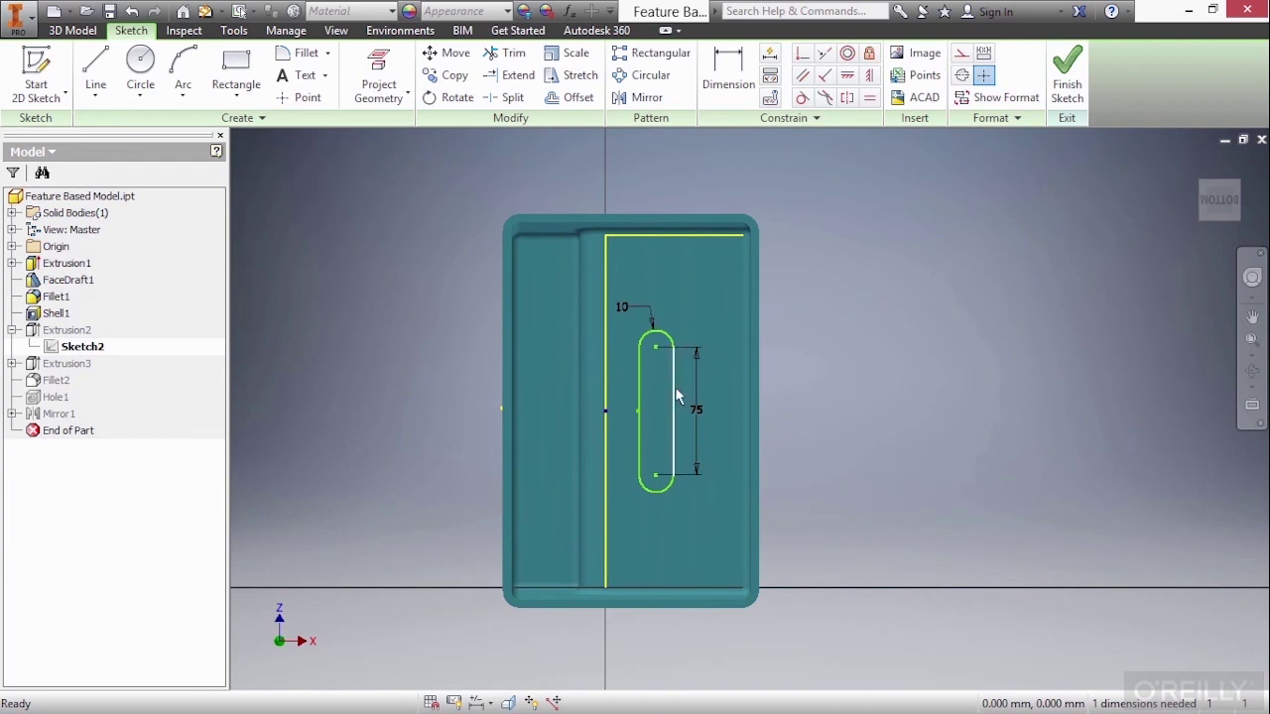
{"action": "mouse_move", "coordinate": [676, 387]}
{"action": "left_mouse_down"}
{"action": "mouse_move", "coordinate": [741, 402]}
{"action": "mouse_move", "coordinate": [667, 391]}
{"action": "mouse_move", "coordinate": [714, 401]}
{"action": "mouse_move", "coordinate": [691, 400]}
{"action": "left_mouse_up"}
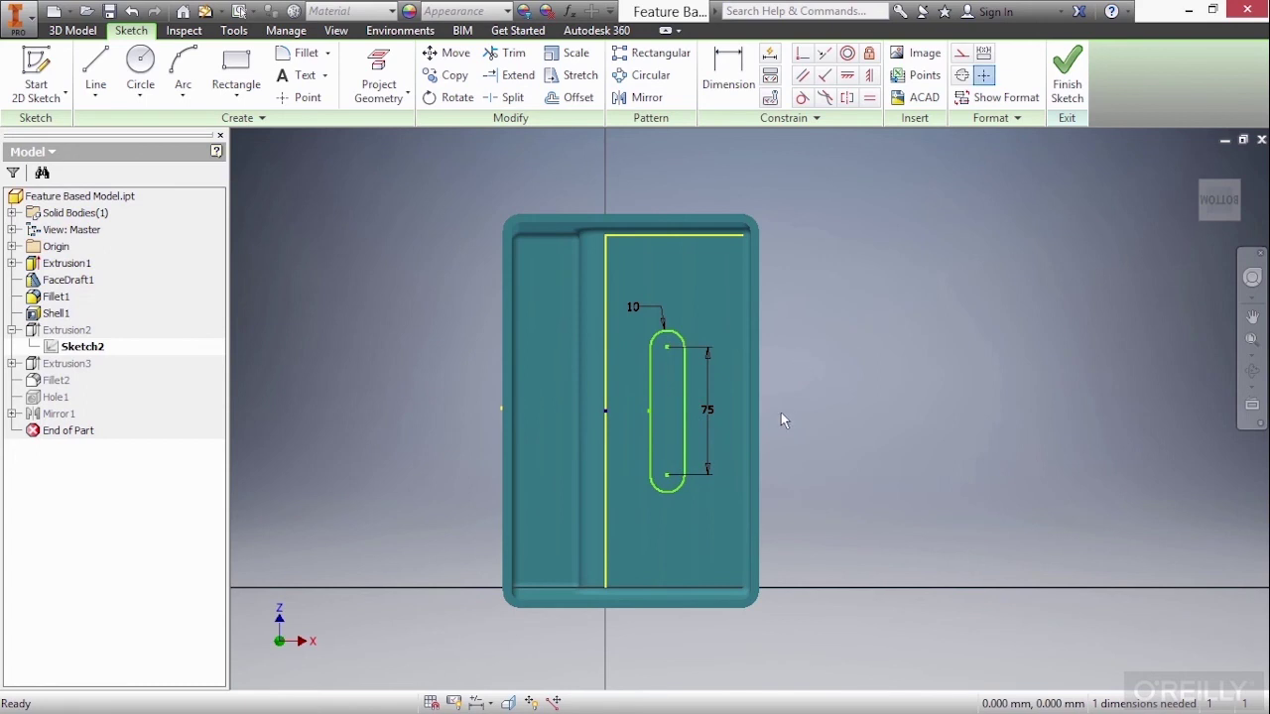
{"action": "left_click_drag", "start_coordinate": [694, 407], "coordinate": [741, 378]}
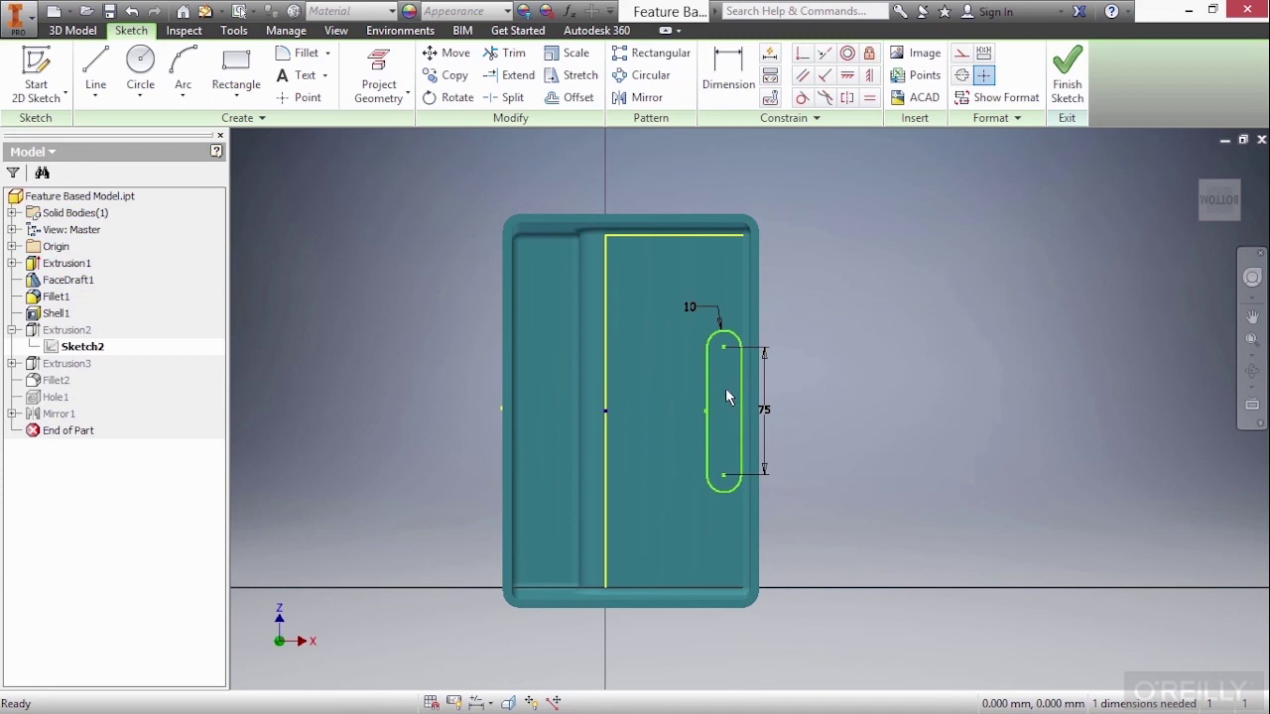
{"action": "left_click_drag", "start_coordinate": [741, 389], "coordinate": [689, 382]}
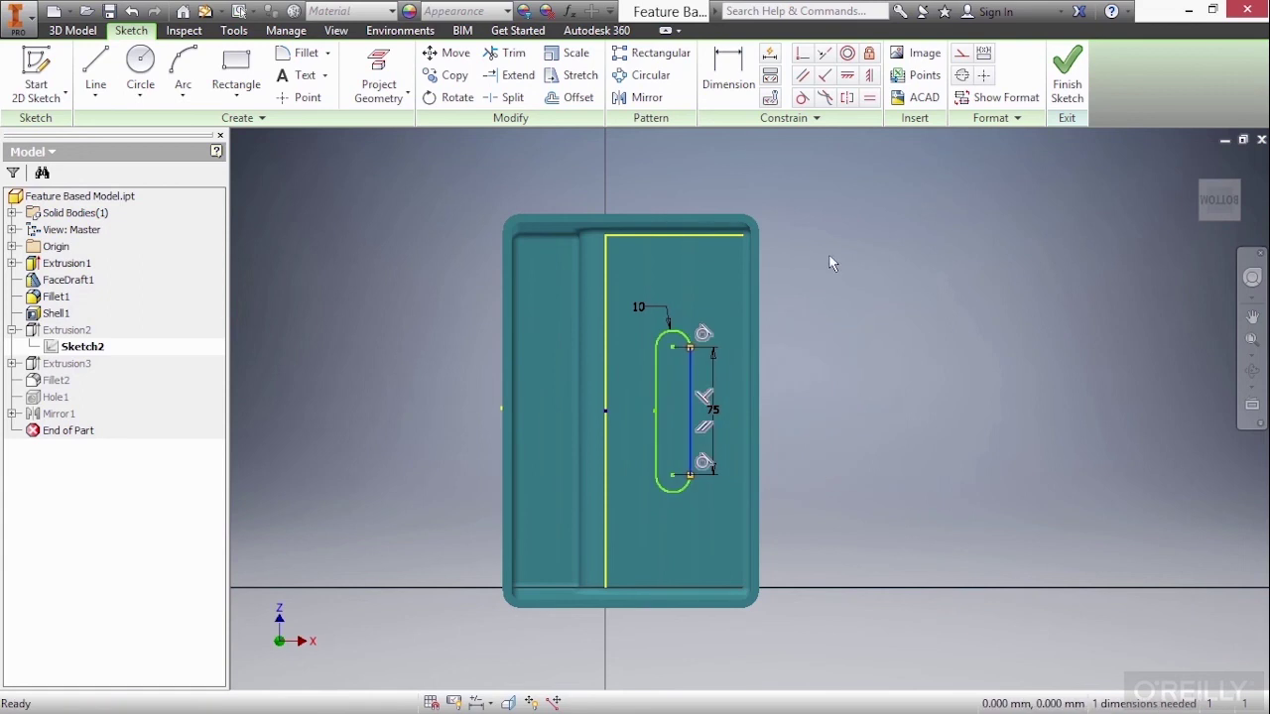
Step: Dimension the slot's upper arc centre to the long projected edge line at 40 mm
{"action": "left_click", "coordinate": [727, 83]}
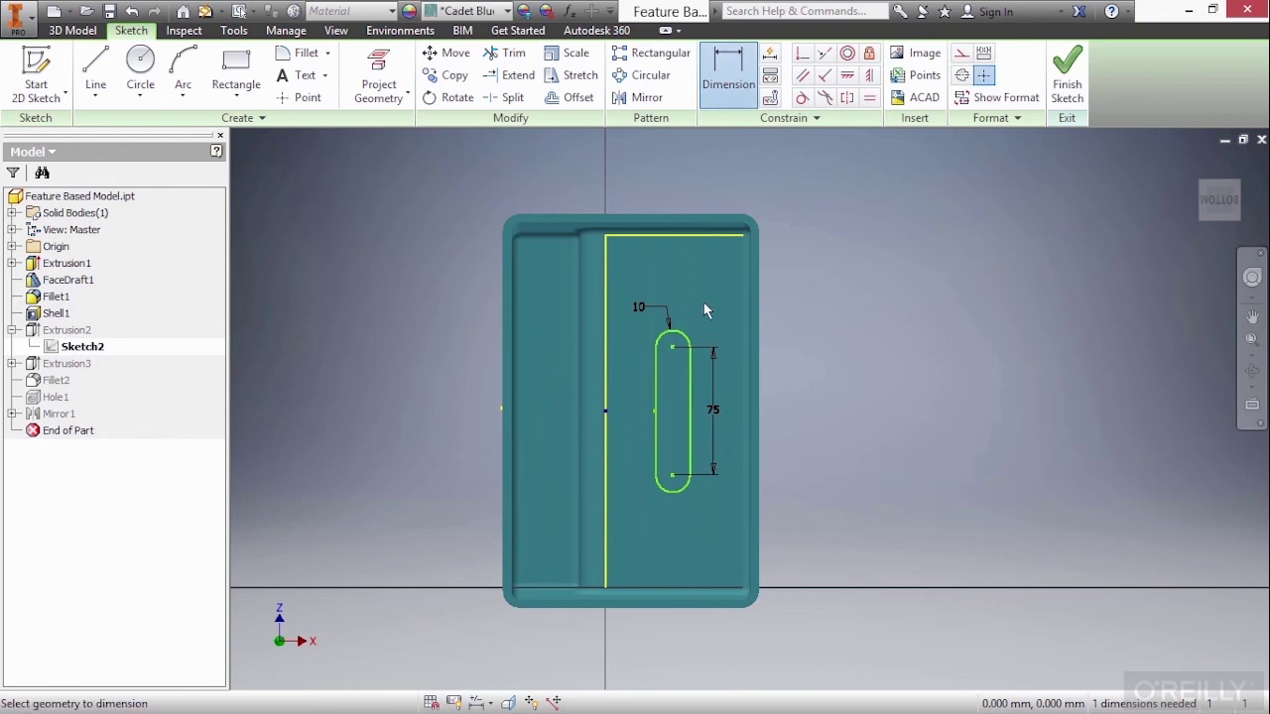
{"action": "left_click", "coordinate": [672, 349]}
{"action": "left_click", "coordinate": [607, 382]}
{"action": "left_click", "coordinate": [653, 279]}
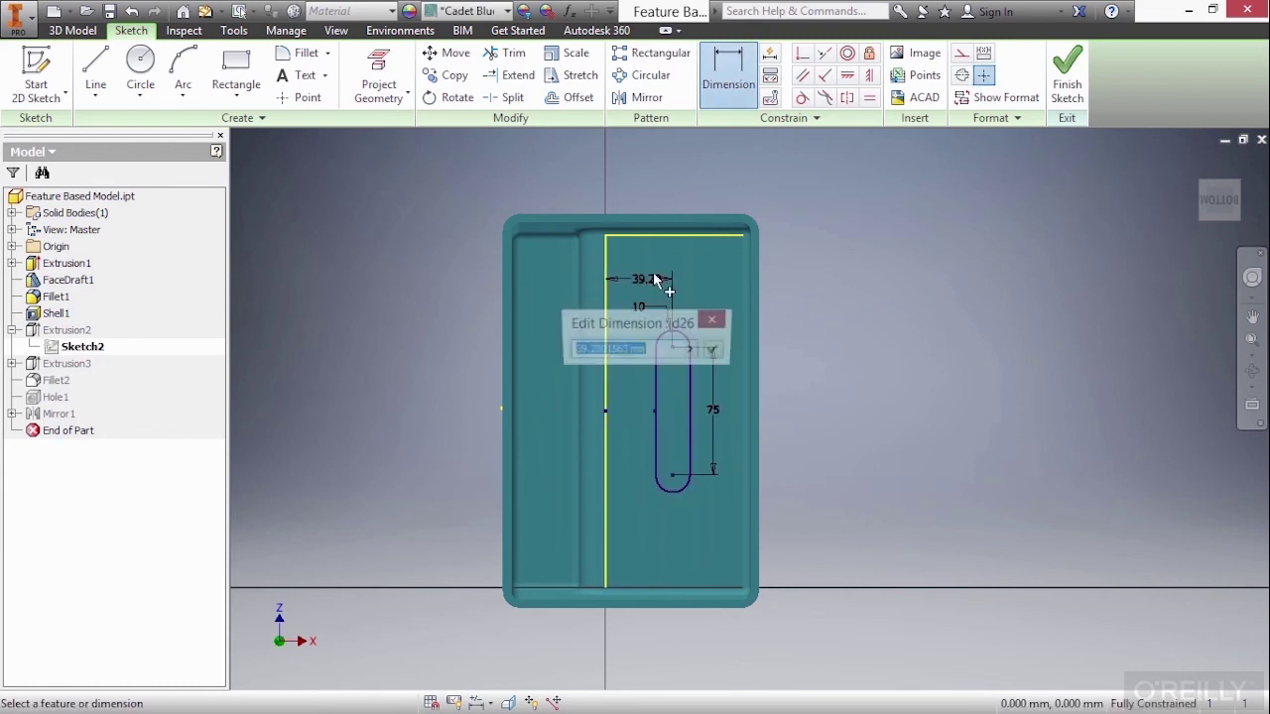
{"action": "type", "text": "40"}
{"action": "key", "text": "Return"}
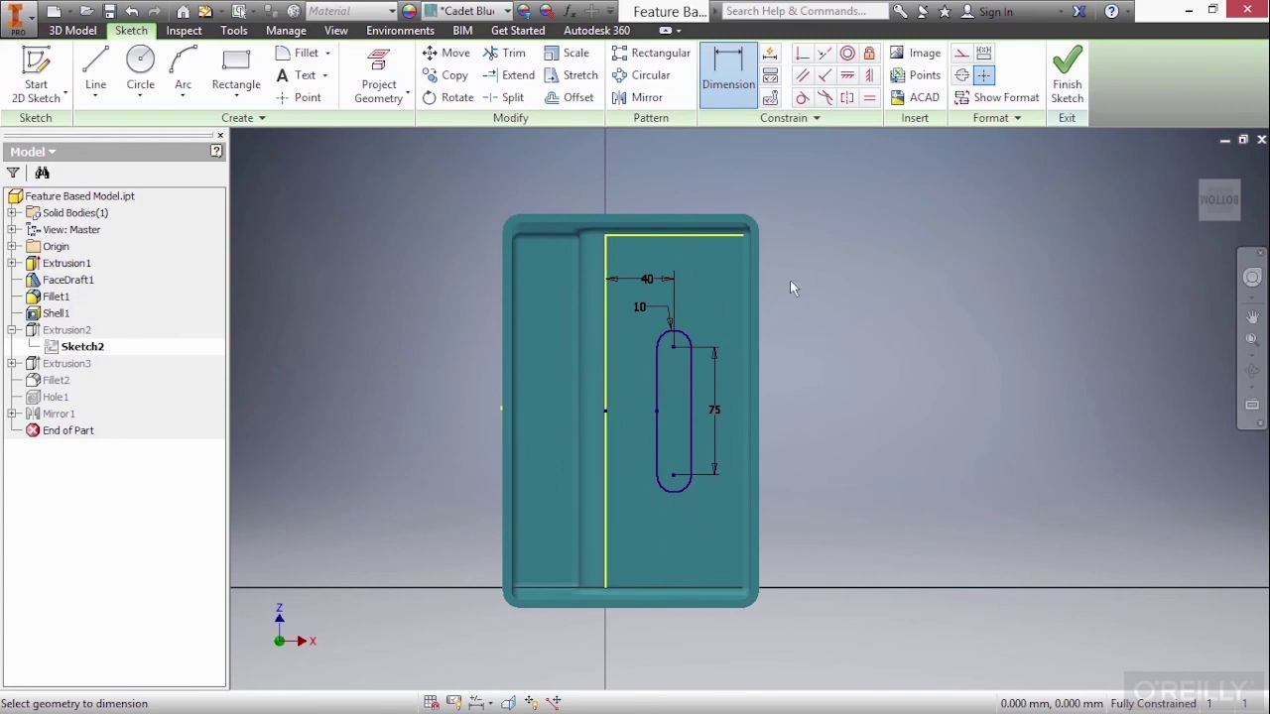
Step: End the dimensioning and finish Sketch2, returning to the full part
{"action": "middle_click_drag", "start_coordinate": [610, 321], "coordinate": [595, 427], "text": "shift"}
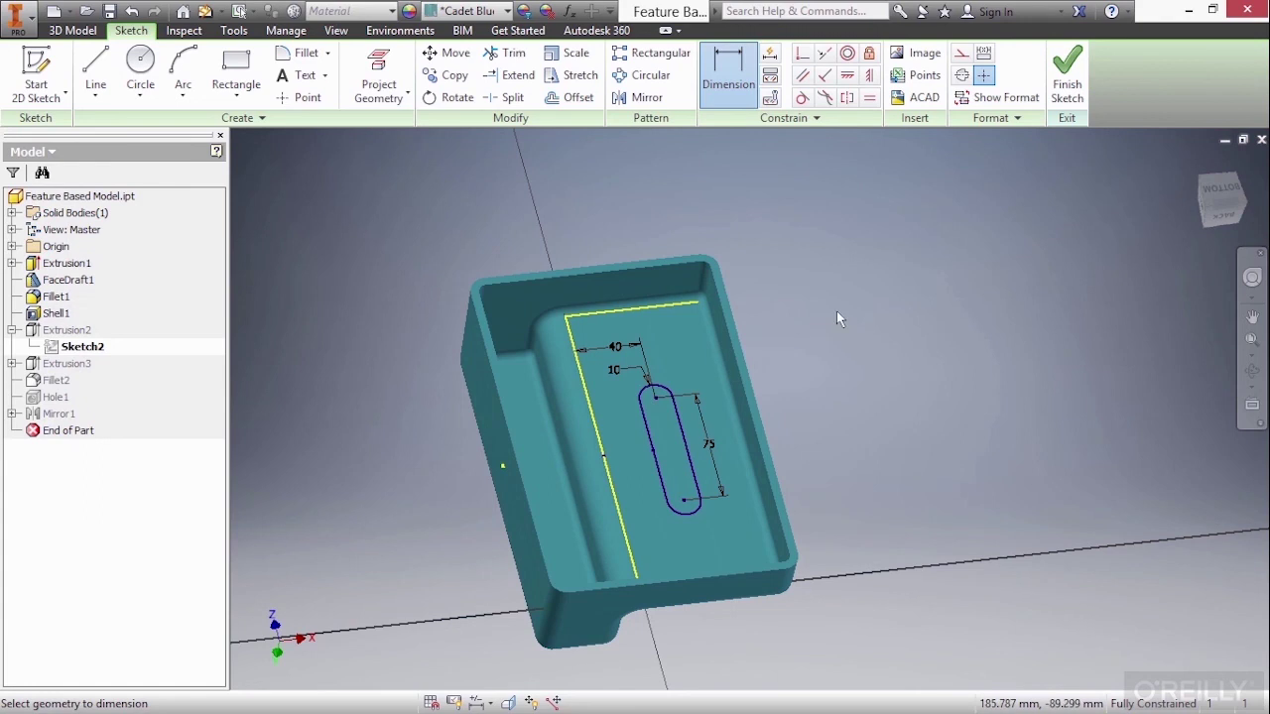
{"action": "right_click", "coordinate": [783, 298]}
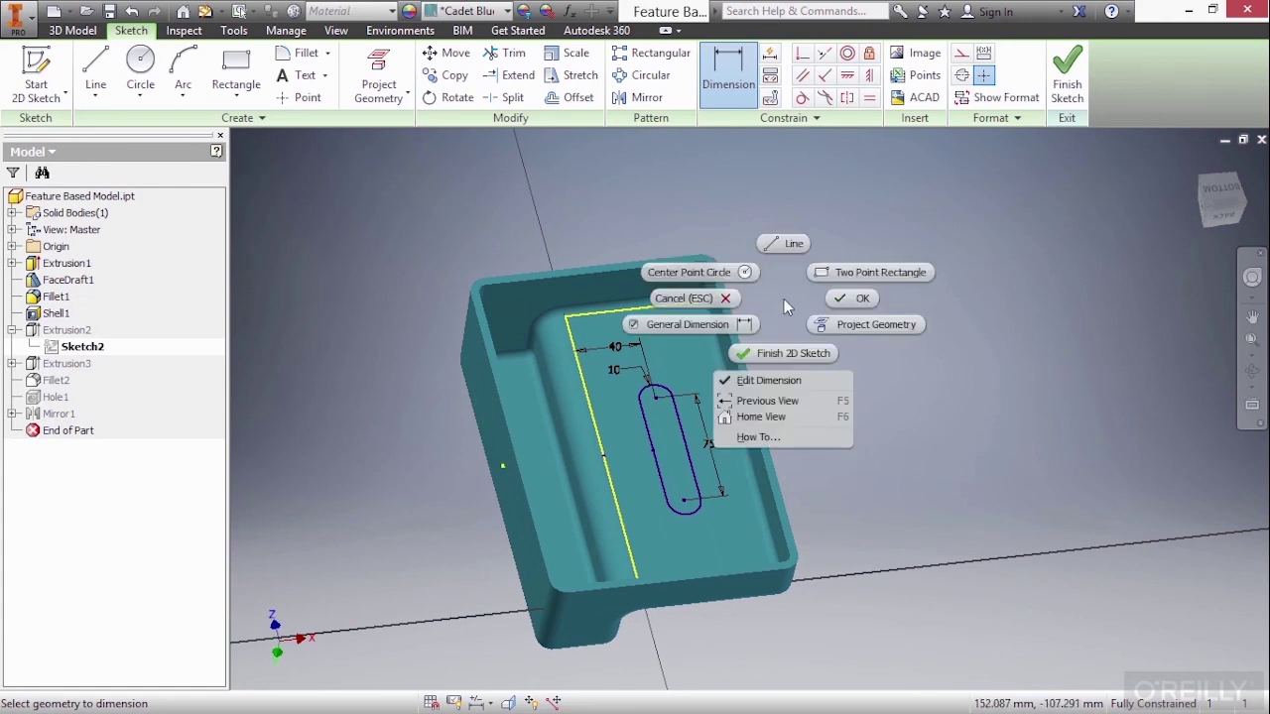
{"action": "left_click", "coordinate": [859, 300]}
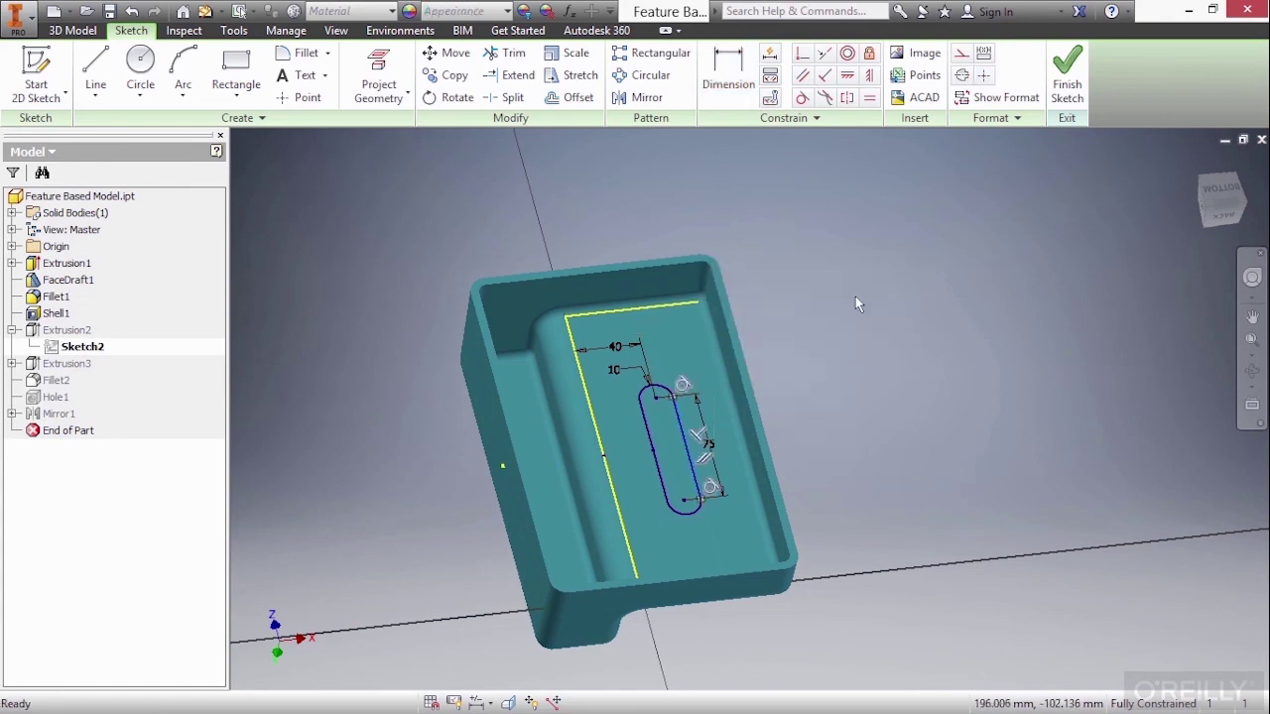
{"action": "right_click", "coordinate": [792, 272]}
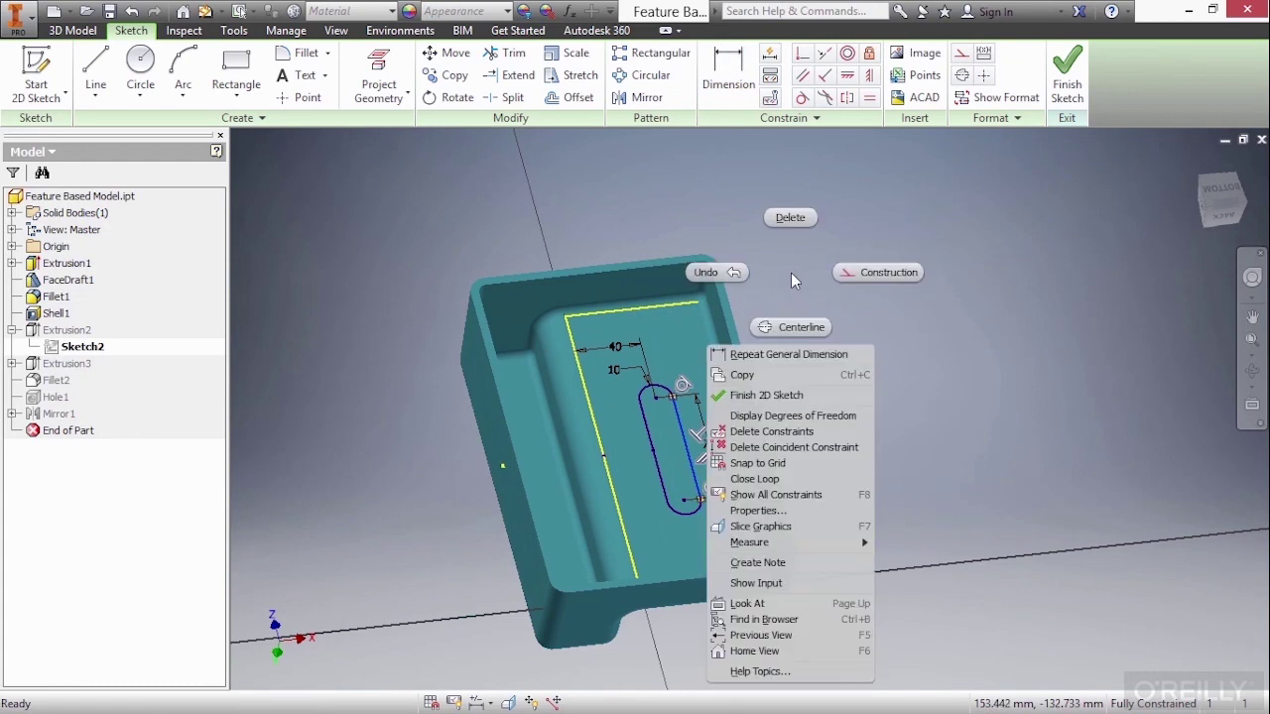
{"action": "left_click", "coordinate": [780, 397]}
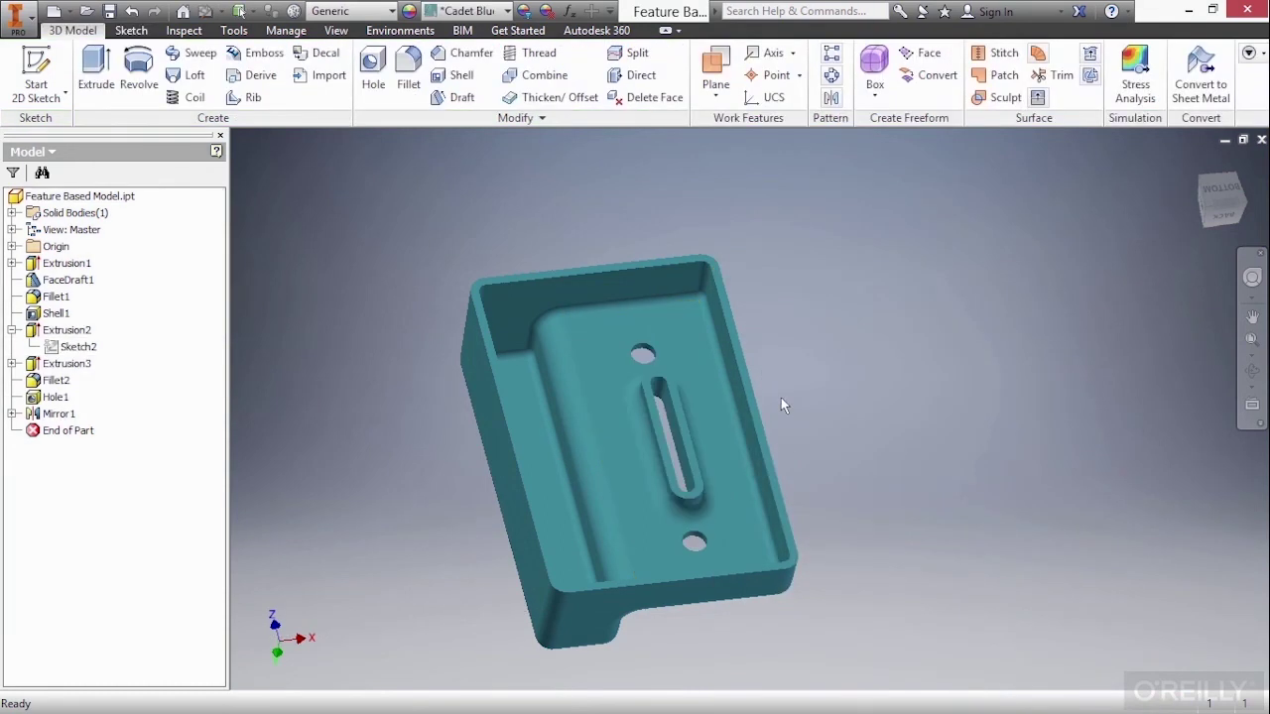